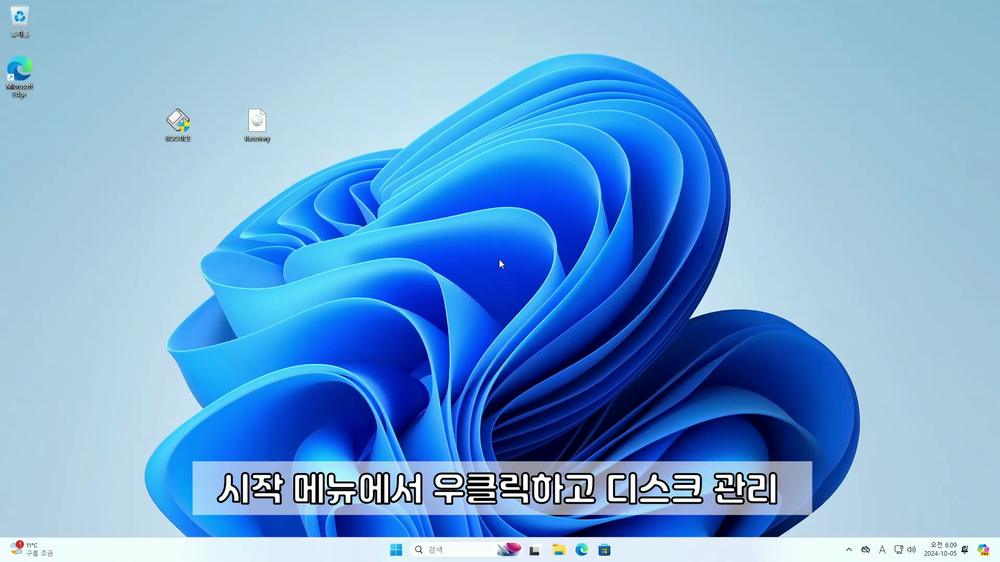
Open Disk Management and shrink the Windows10 (C:) volume by 1024 MB
{"action": "right_click", "coordinate": [396, 550]}
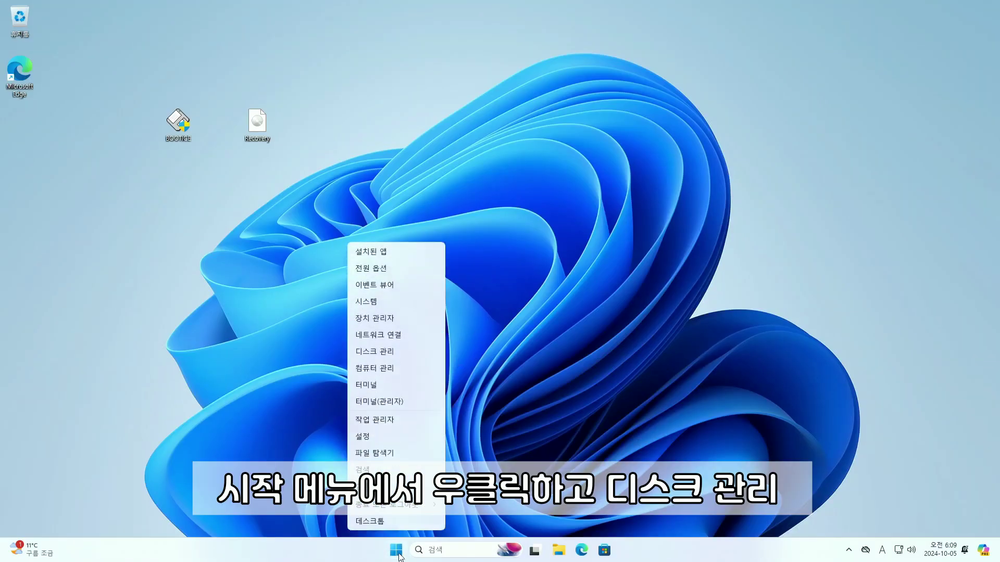
{"action": "left_click", "coordinate": [387, 353]}
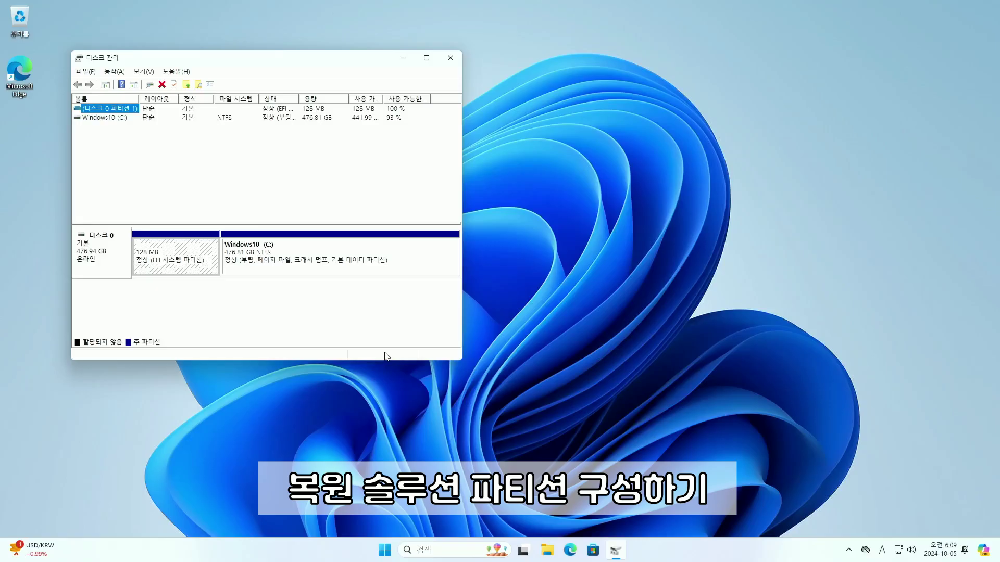
{"action": "right_click", "coordinate": [402, 255]}
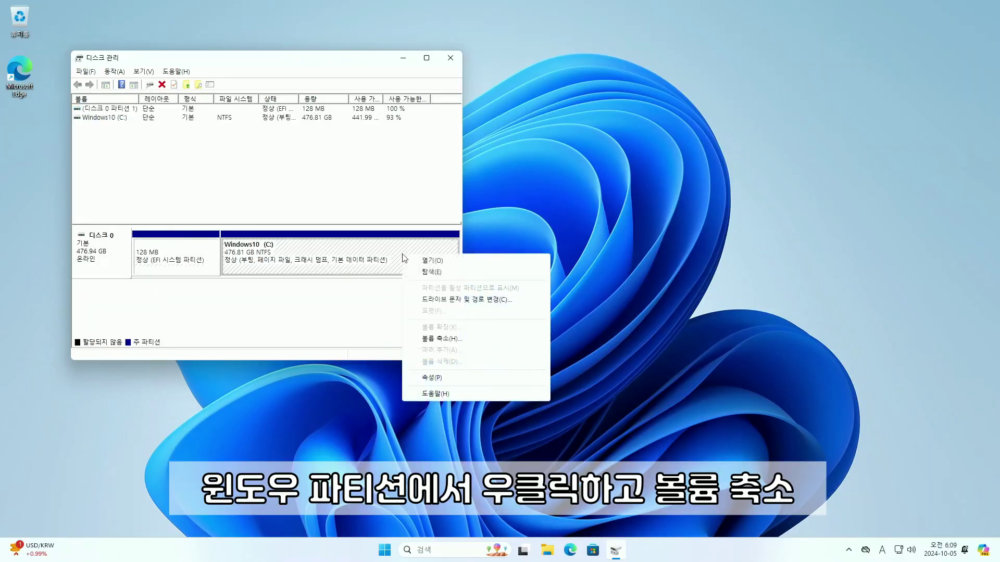
{"action": "left_click", "coordinate": [441, 339]}
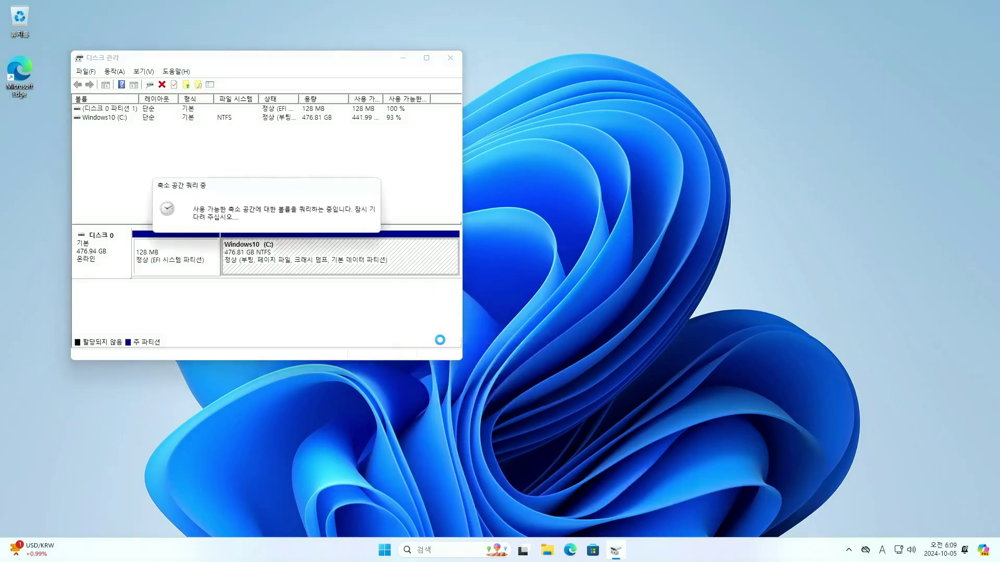
{"action": "type", "text": "10"}
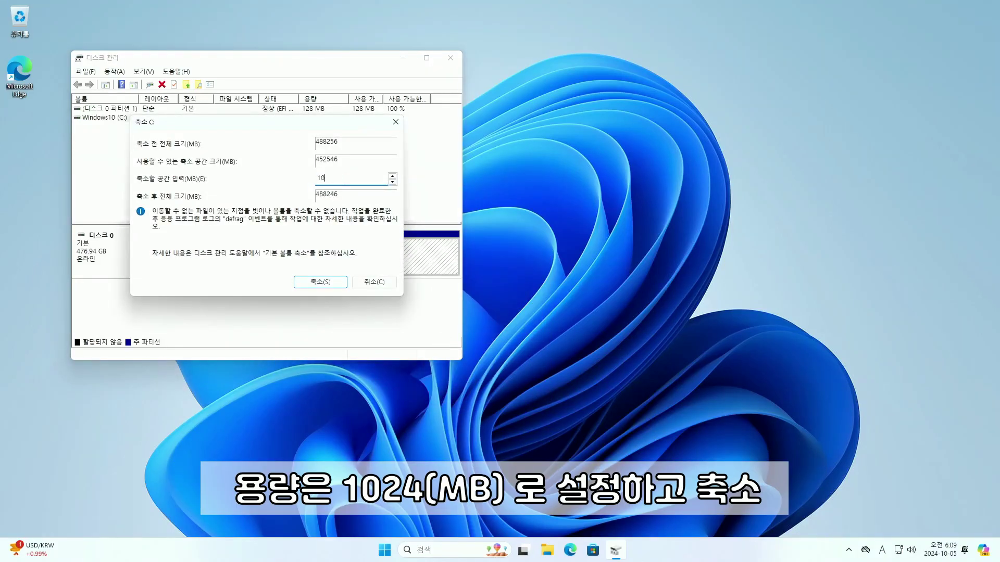
{"action": "type", "text": "24"}
{"action": "left_click", "coordinate": [321, 282]}
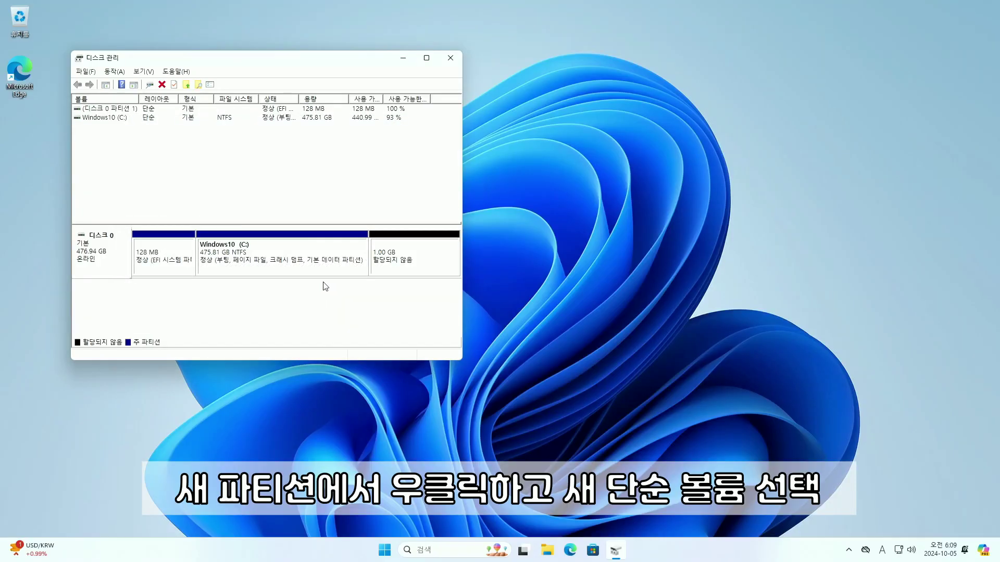
Start a new simple volume in the 1 GB unallocated space, using the full 1024 MB and drive letter D
{"action": "right_click", "coordinate": [421, 253]}
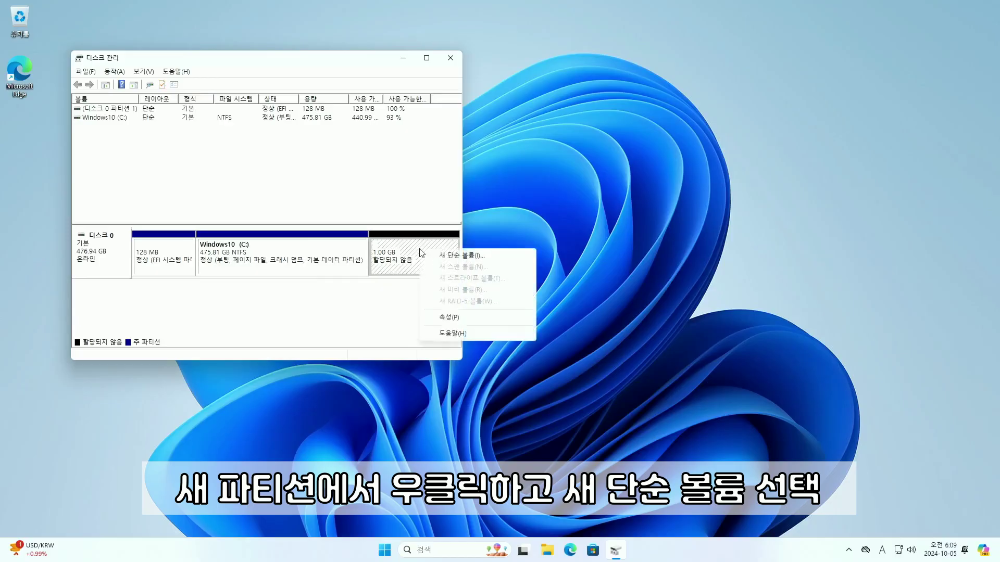
{"action": "left_click", "coordinate": [461, 259]}
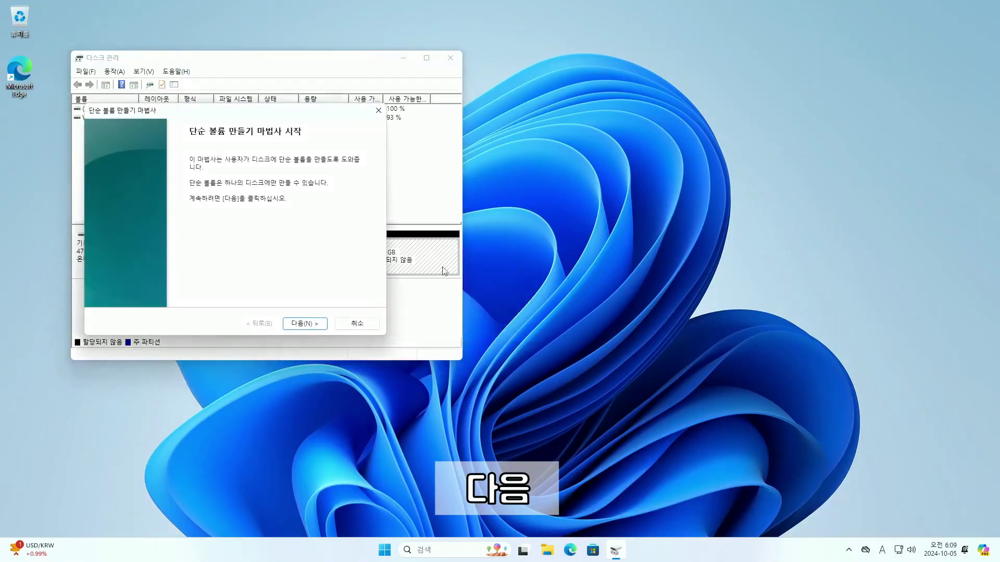
{"action": "left_click", "coordinate": [305, 324]}
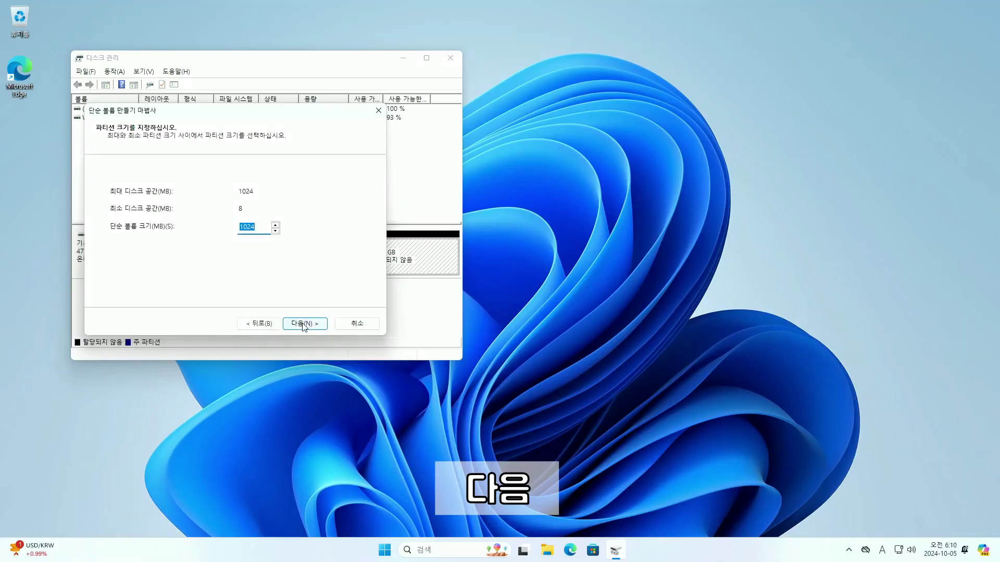
{"action": "left_click", "coordinate": [304, 324]}
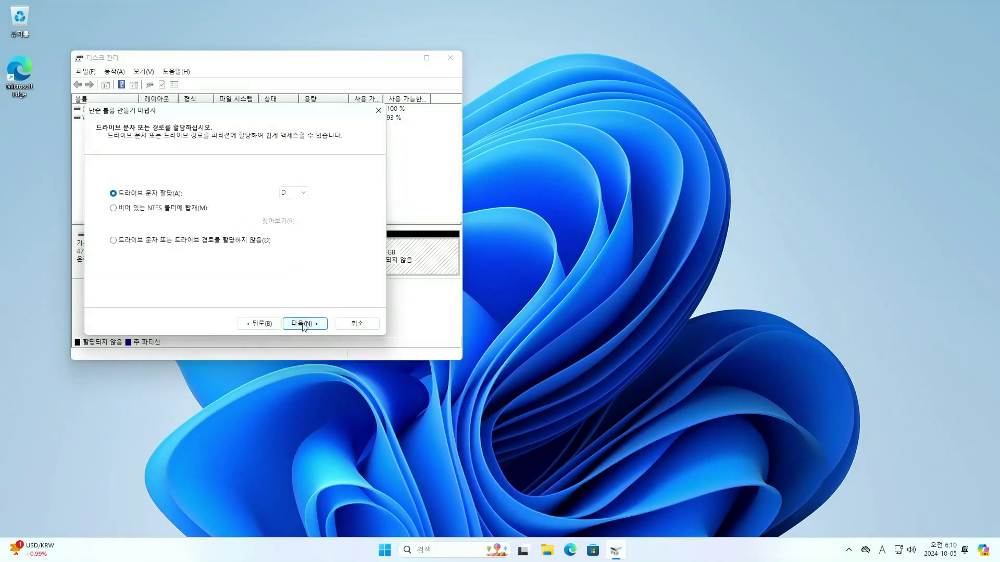
{"action": "left_click", "coordinate": [304, 324]}
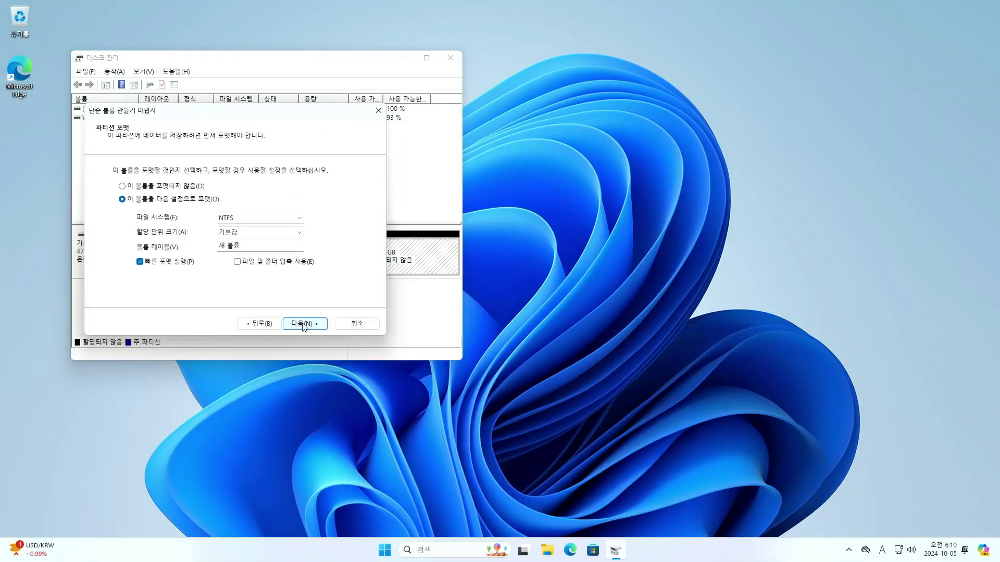
Set the new volume's format to FAT32 with the label REC1 and create it
{"action": "left_click", "coordinate": [265, 218]}
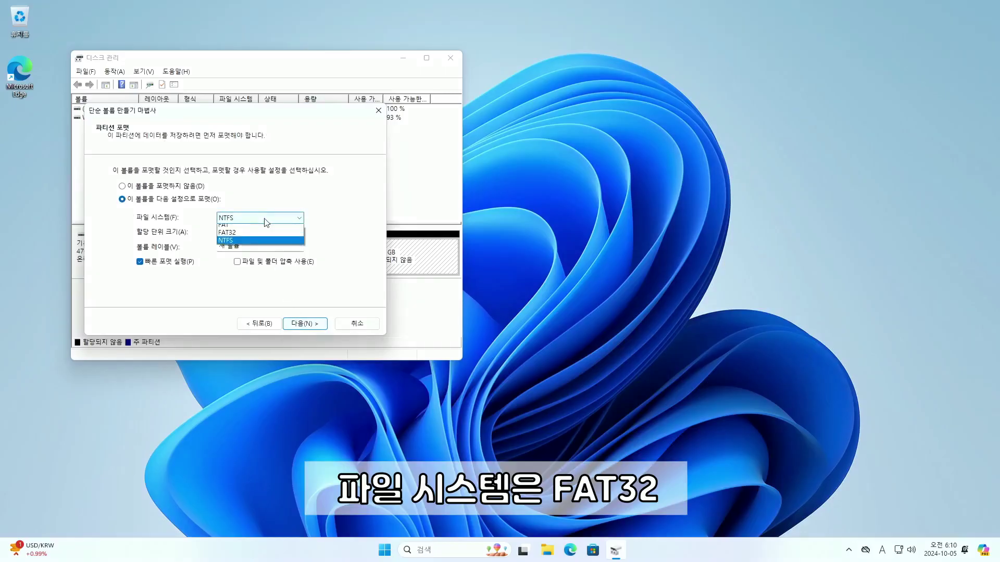
{"action": "left_click", "coordinate": [237, 236]}
{"action": "double_click", "coordinate": [243, 245]}
{"action": "type", "text": "REC1"}
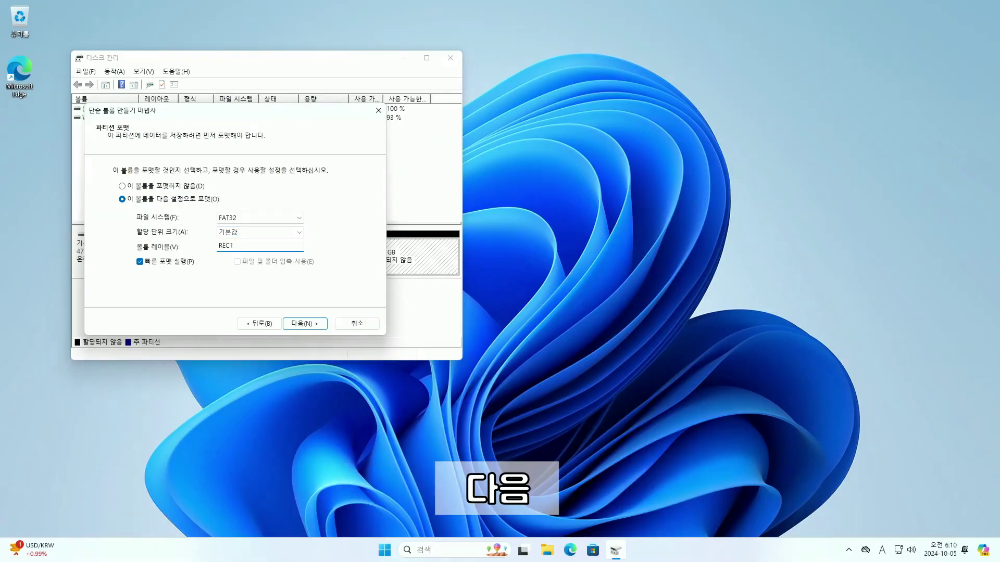
{"action": "left_click", "coordinate": [302, 324]}
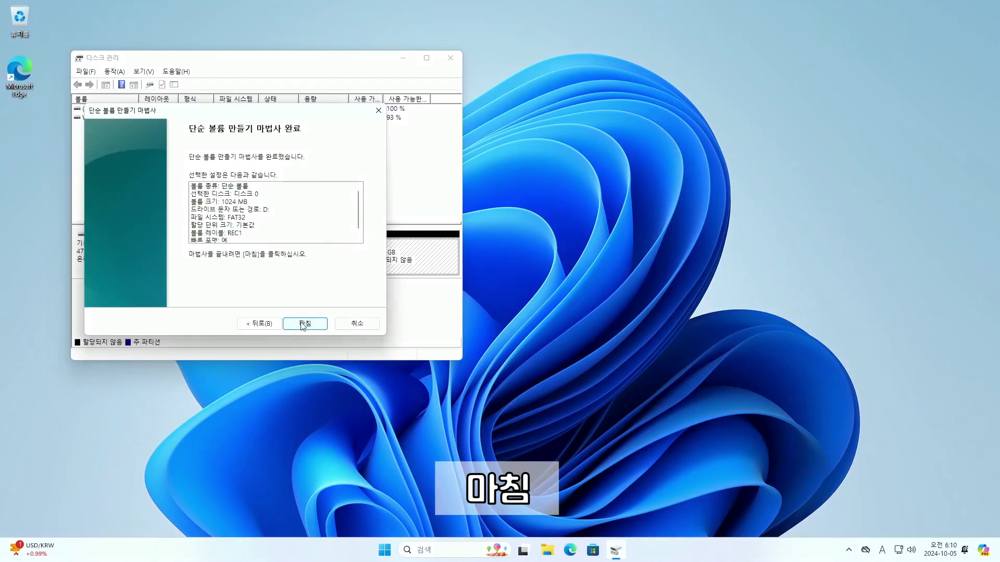
{"action": "left_click", "coordinate": [303, 324]}
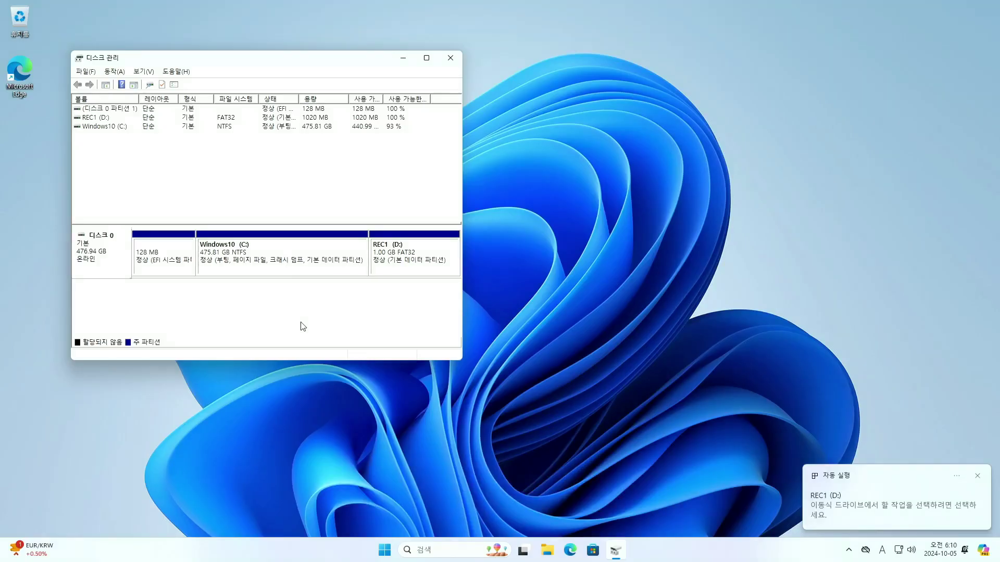
Shrink the Windows10 (C:) volume by a further 30720 MB
{"action": "left_click", "coordinate": [329, 255]}
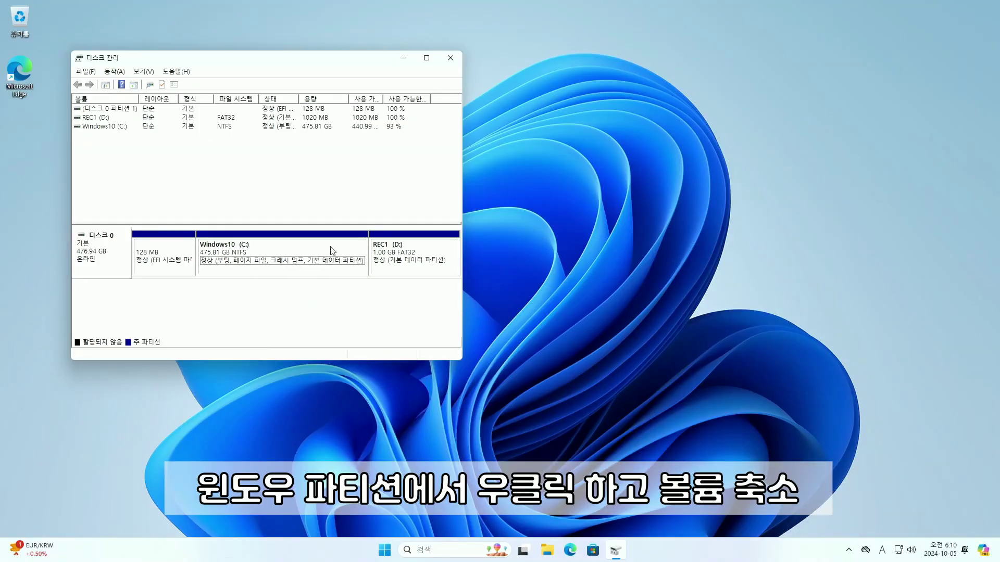
{"action": "right_click", "coordinate": [332, 251]}
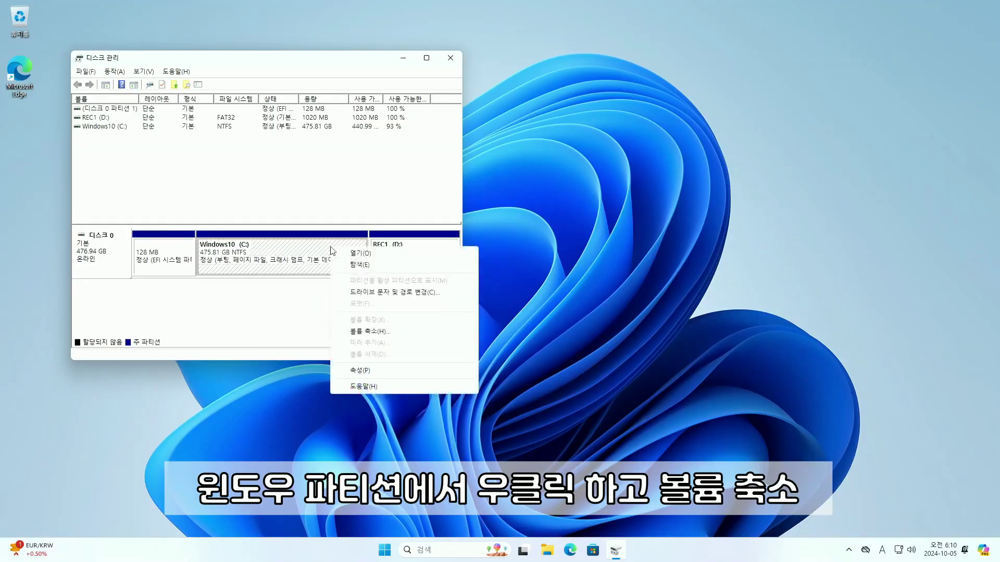
{"action": "left_click", "coordinate": [366, 332]}
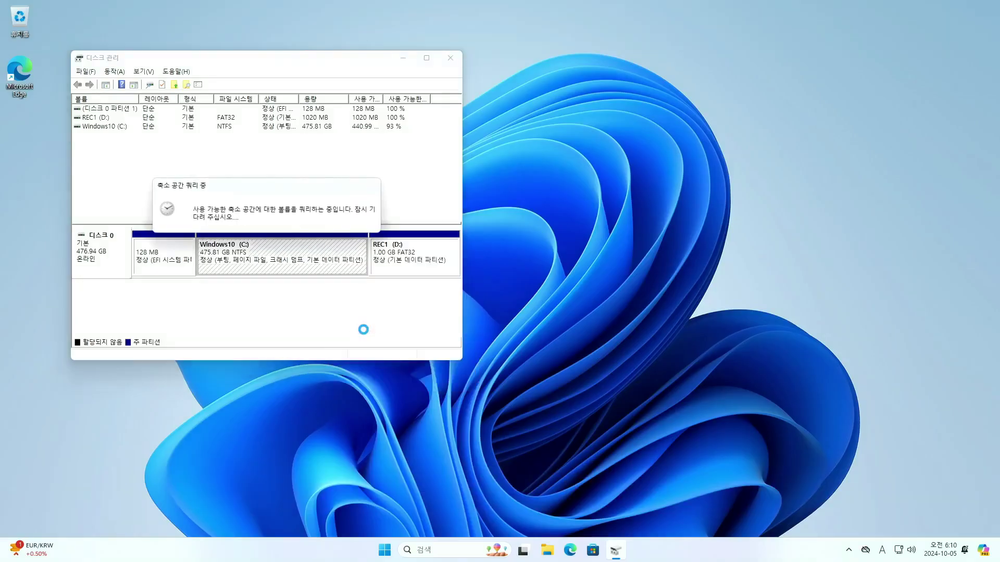
{"action": "type", "text": "30720"}
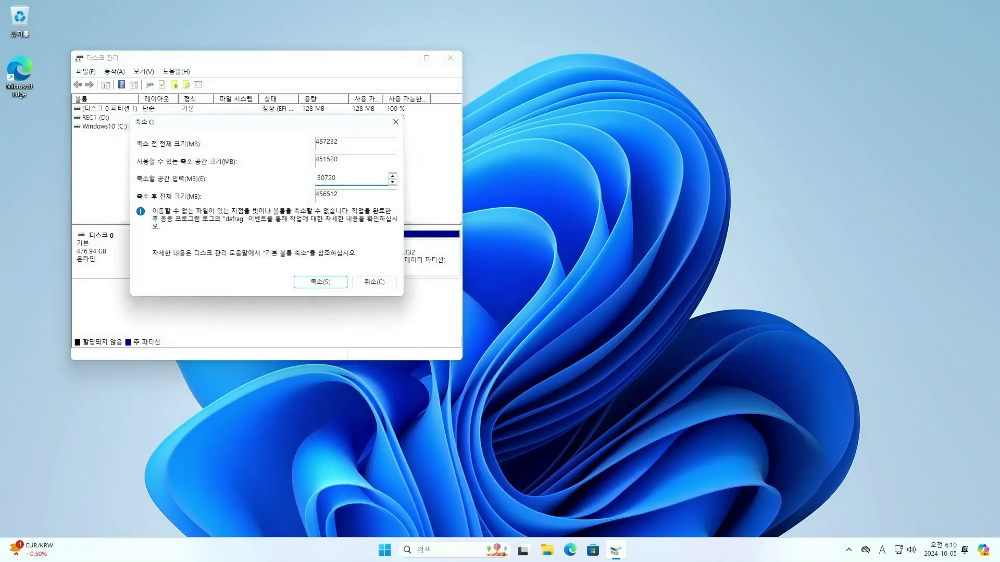
{"action": "left_click", "coordinate": [322, 283]}
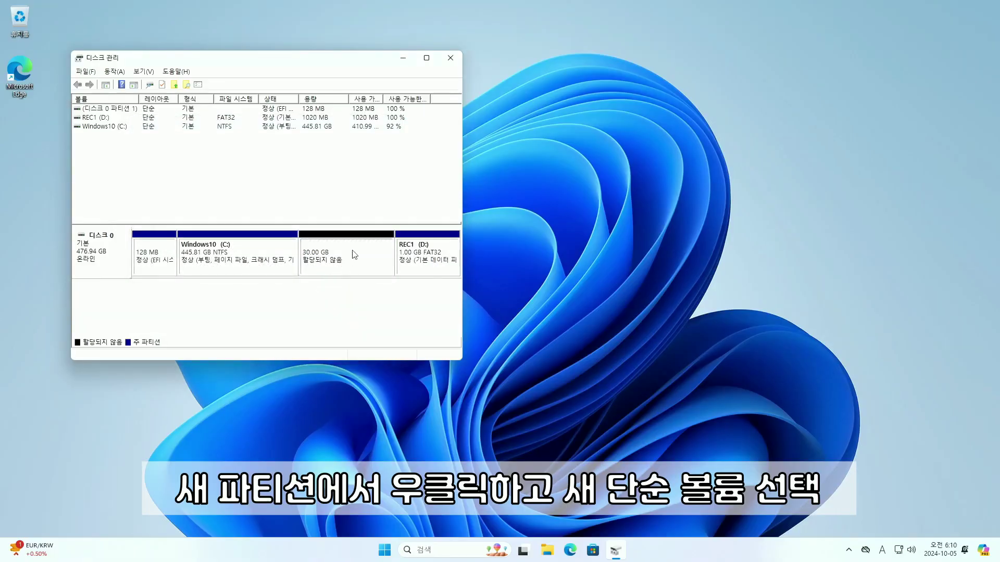
Start a new simple volume in the 30 GB unallocated space, using the full 30719 MB and drive letter E
{"action": "right_click", "coordinate": [354, 254]}
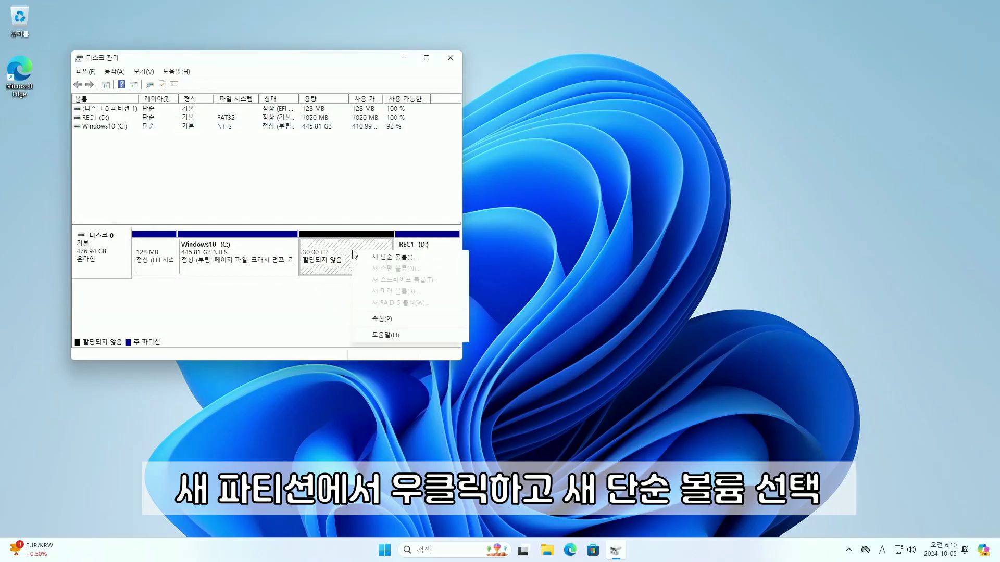
{"action": "left_click", "coordinate": [390, 257]}
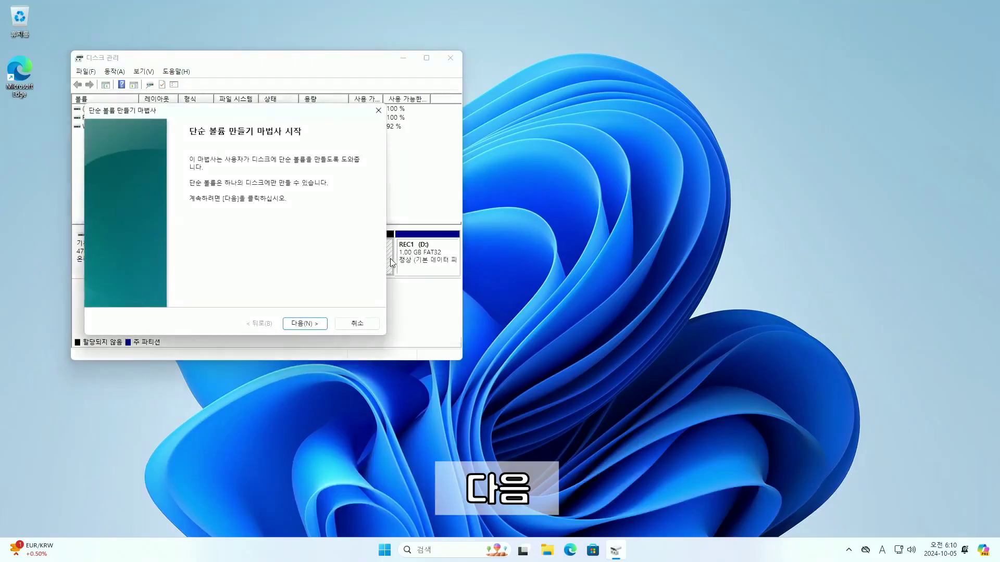
{"action": "left_click", "coordinate": [314, 325]}
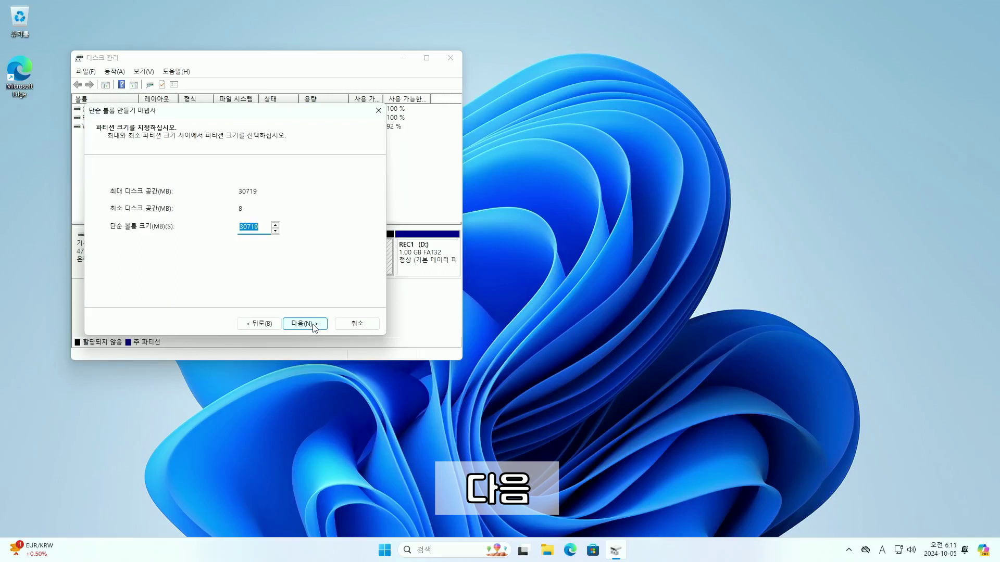
{"action": "left_click", "coordinate": [314, 325]}
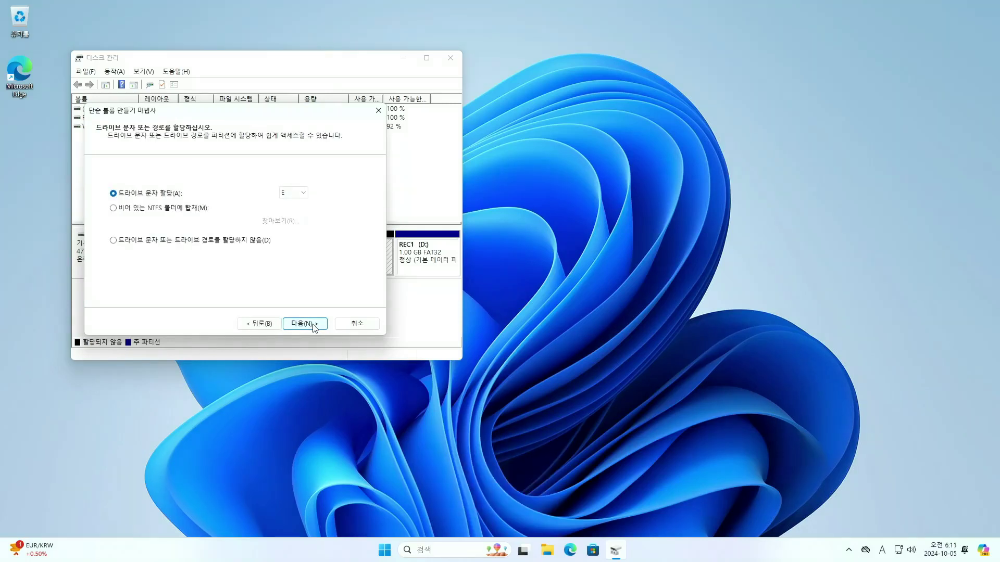
{"action": "left_click", "coordinate": [315, 326]}
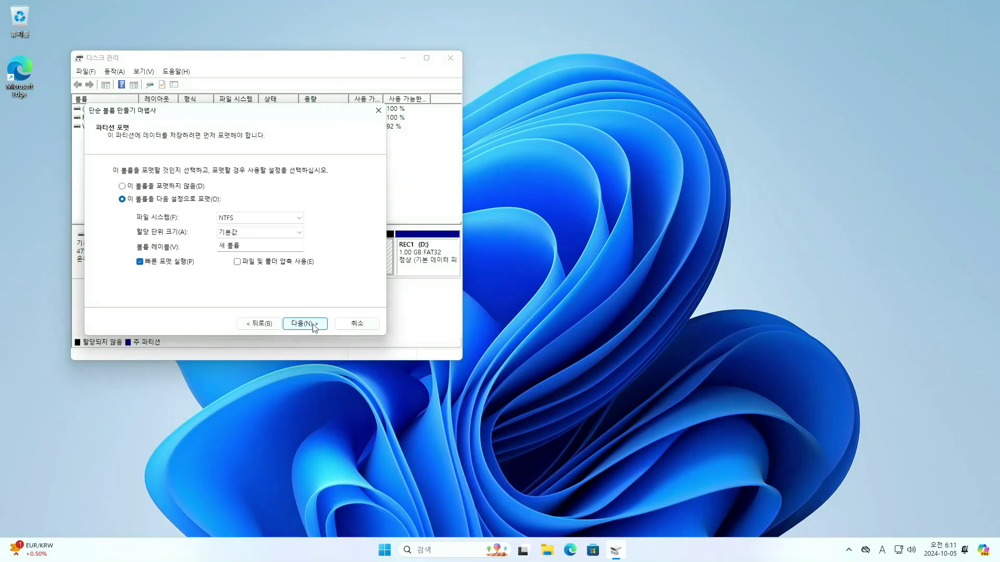
Keep NTFS as the new volume's file system, label it REC2 and create it
{"action": "left_click", "coordinate": [261, 220]}
{"action": "left_click", "coordinate": [258, 236]}
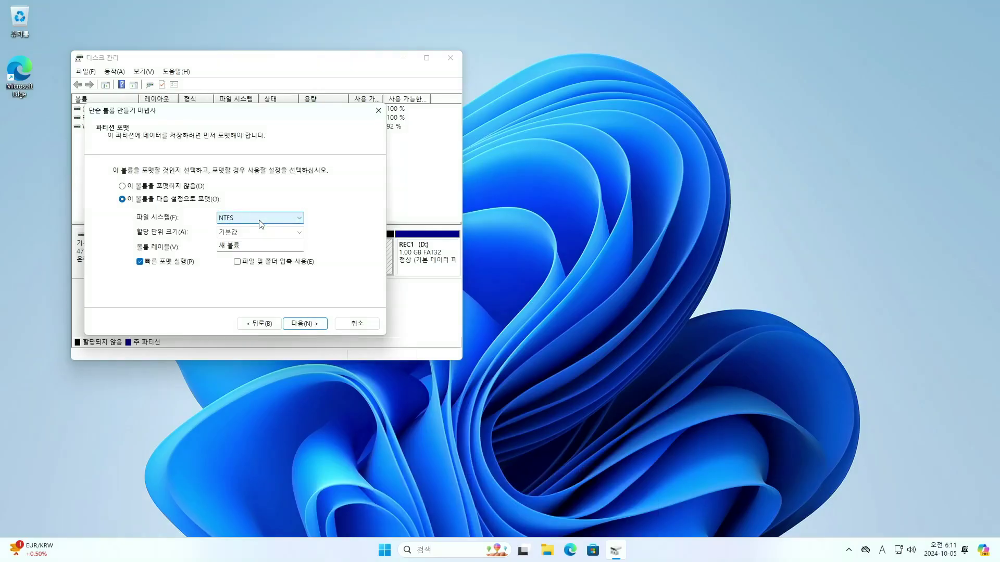
{"action": "left_click_drag", "start_coordinate": [254, 242], "coordinate": [224, 247]}
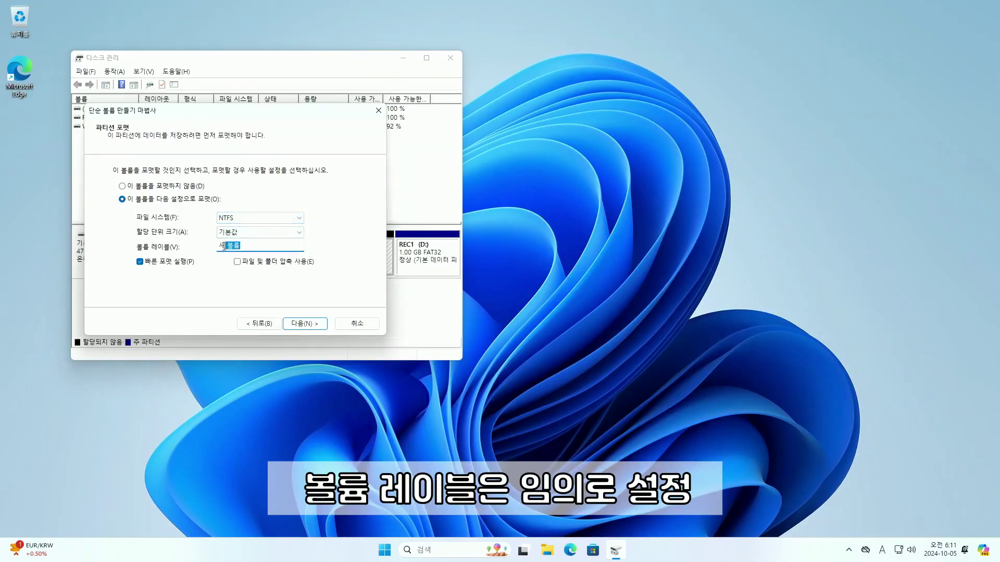
{"action": "type", "text": "REC2"}
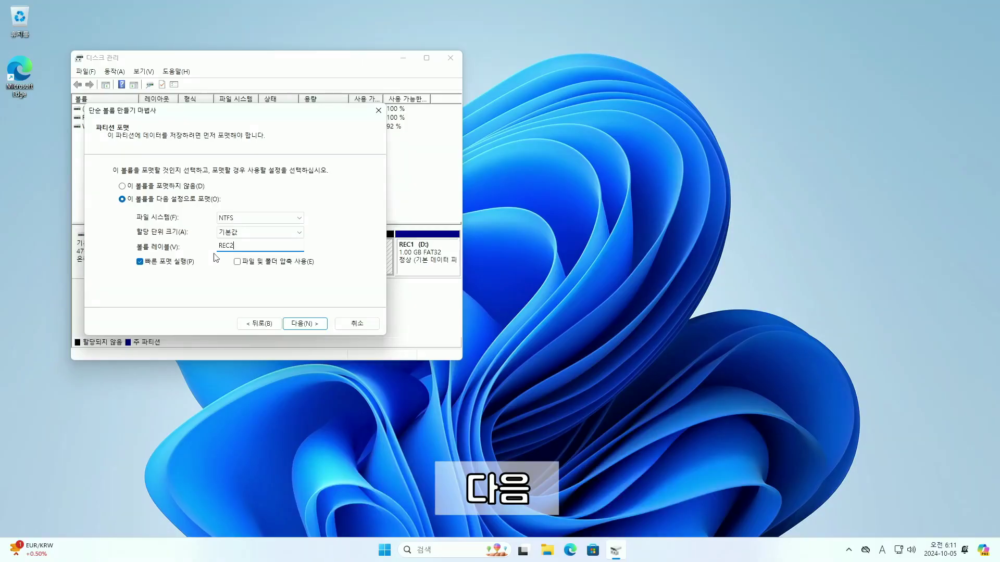
{"action": "left_click", "coordinate": [299, 326]}
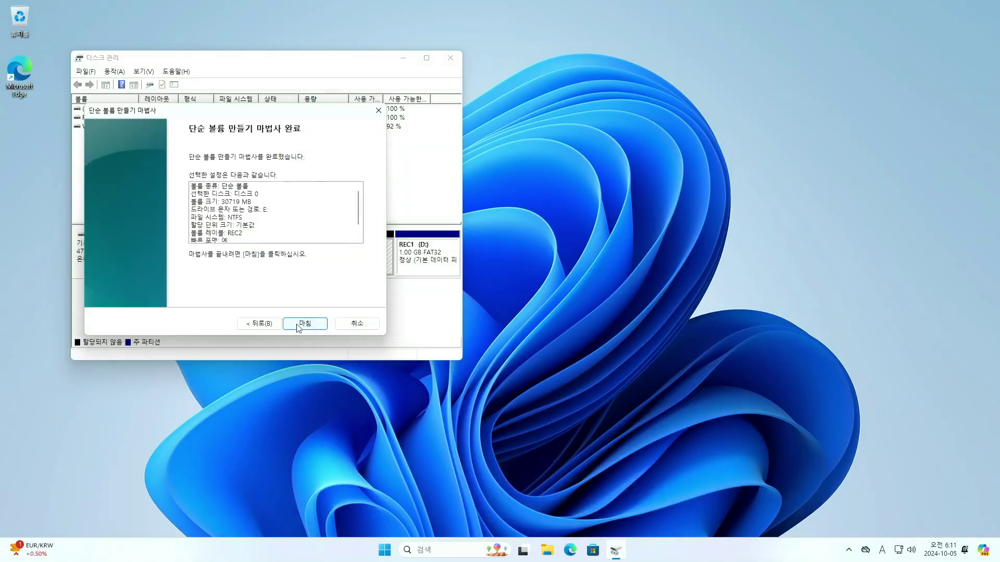
{"action": "left_click", "coordinate": [299, 325]}
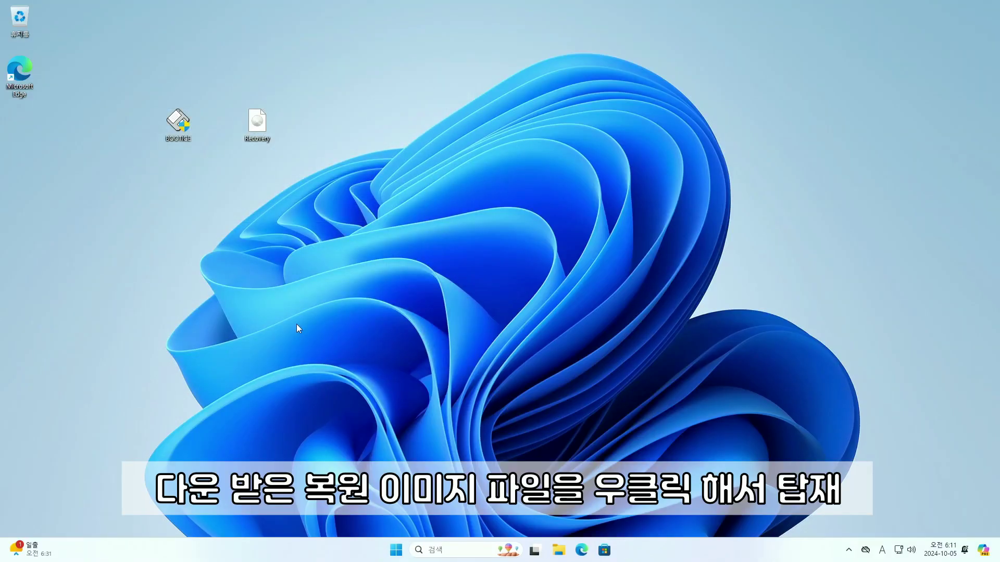
Mount the Recovery image from the desktop and copy all of its files and folders
{"action": "right_click", "coordinate": [259, 126]}
{"action": "left_click", "coordinate": [289, 160]}
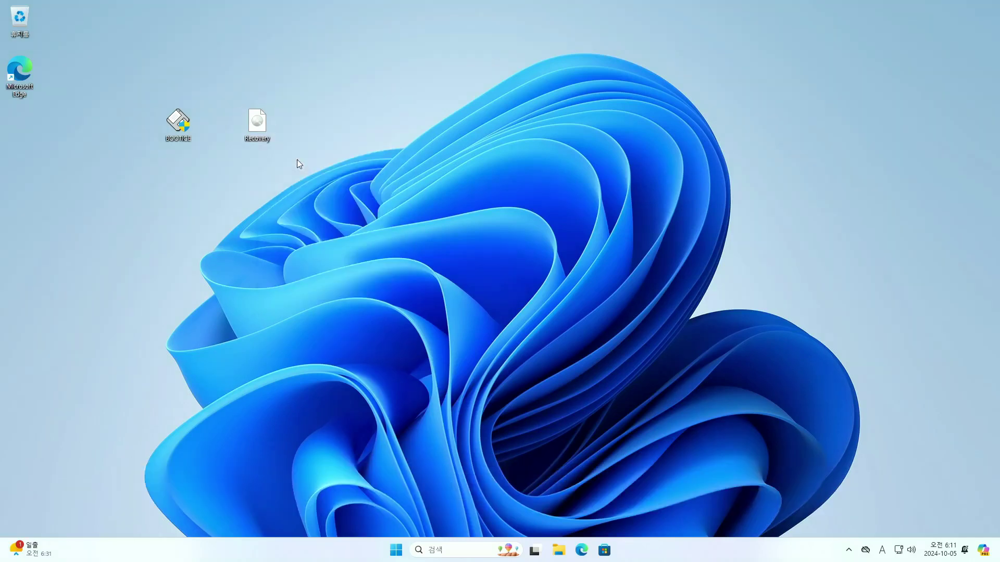
{"action": "left_click_drag", "start_coordinate": [553, 406], "coordinate": [496, 243]}
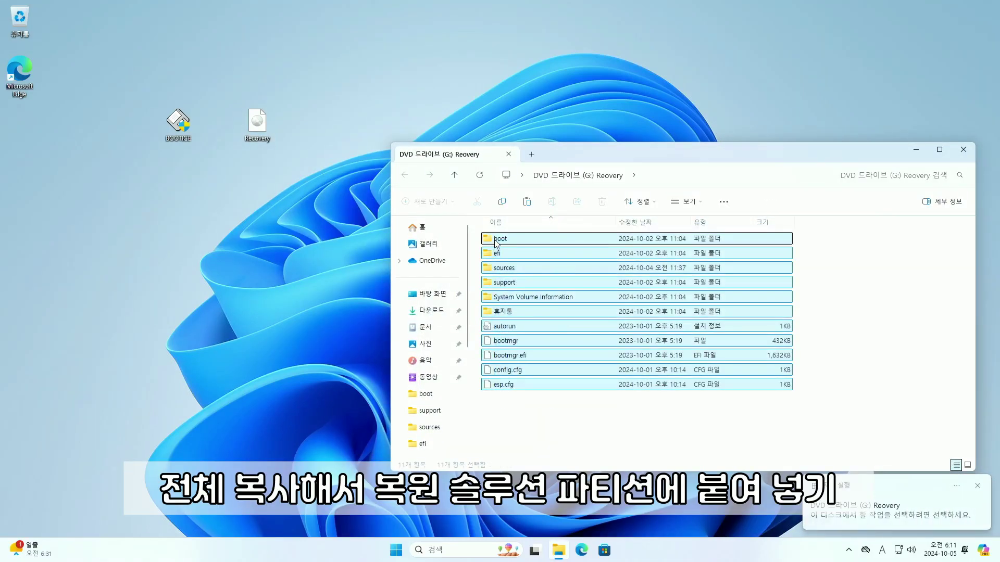
{"action": "right_click", "coordinate": [496, 243]}
{"action": "left_click", "coordinate": [514, 256]}
Open the REC1 (D:) drive and paste the copied recovery files into it
{"action": "scroll", "coordinate": [432, 323], "scroll_direction": "down", "scroll_amount": 3}
{"action": "left_click", "coordinate": [432, 324]}
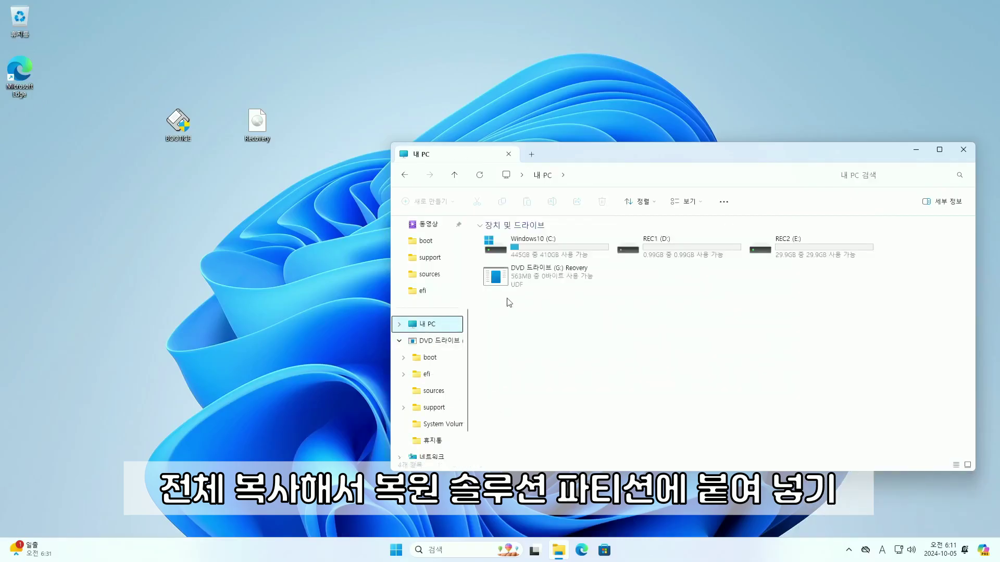
{"action": "double_click", "coordinate": [669, 248]}
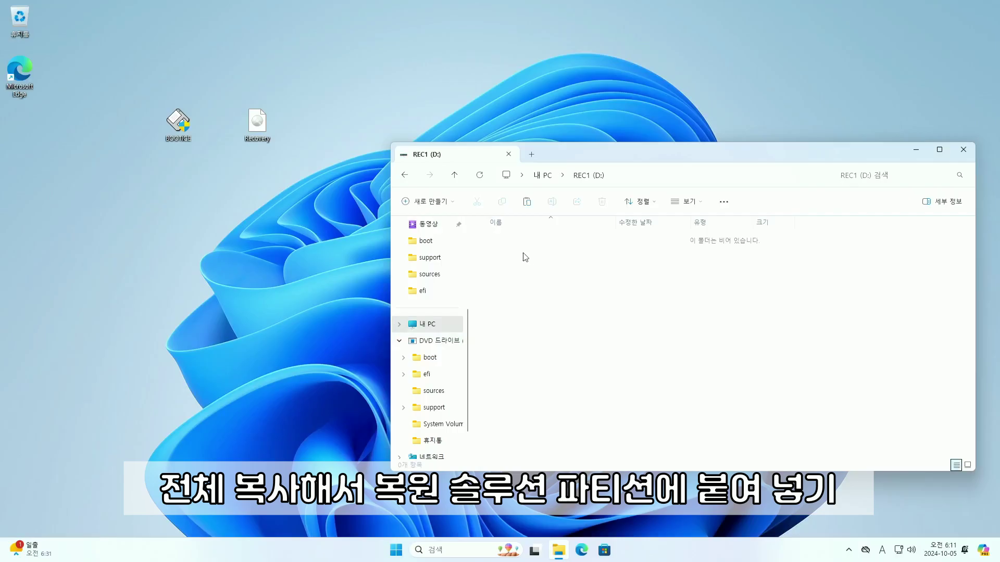
{"action": "right_click", "coordinate": [527, 260]}
{"action": "left_click", "coordinate": [535, 266]}
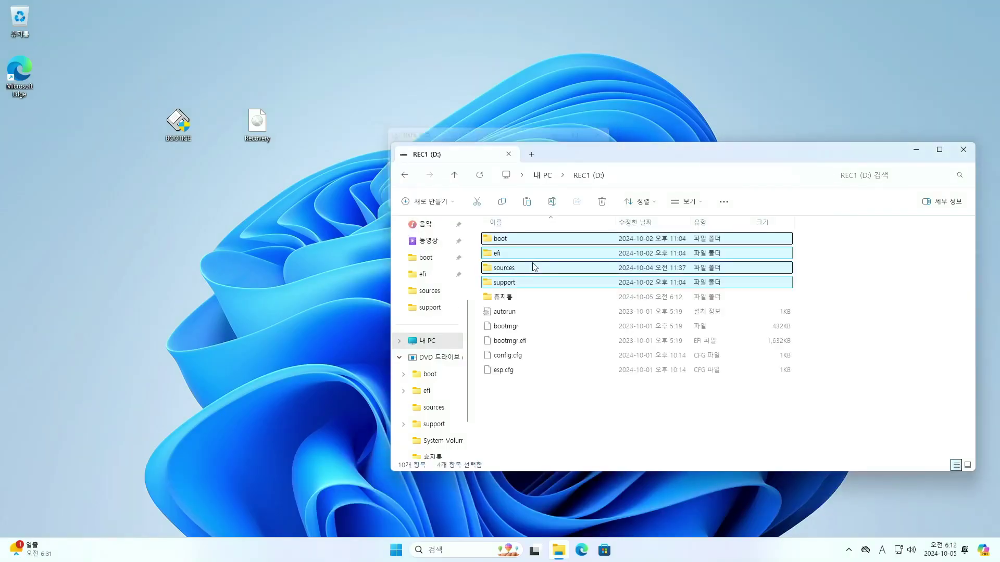
Eject the mounted recovery image, DVD drive (G:), from this PC and close the file window
{"action": "left_click", "coordinate": [447, 339]}
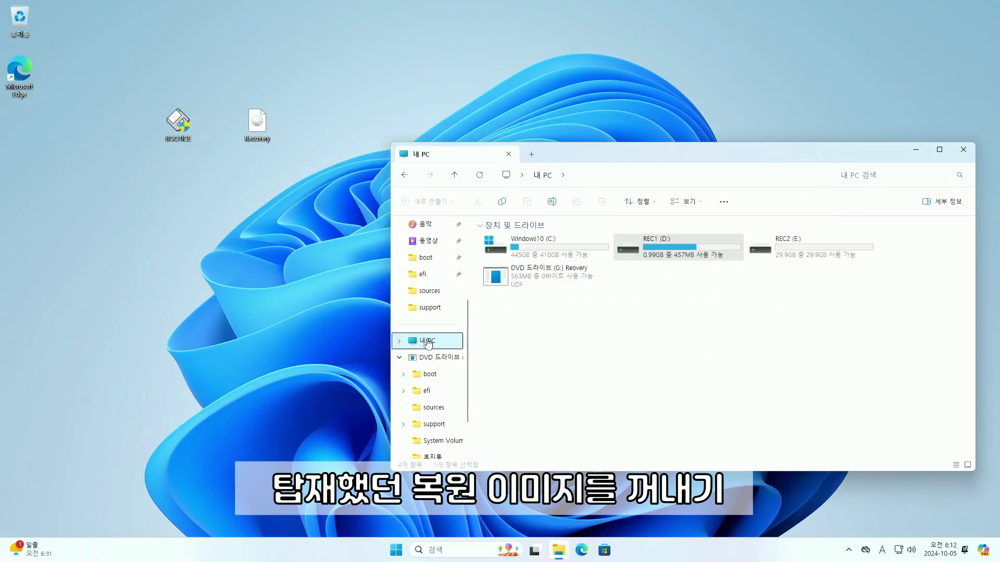
{"action": "right_click", "coordinate": [519, 284]}
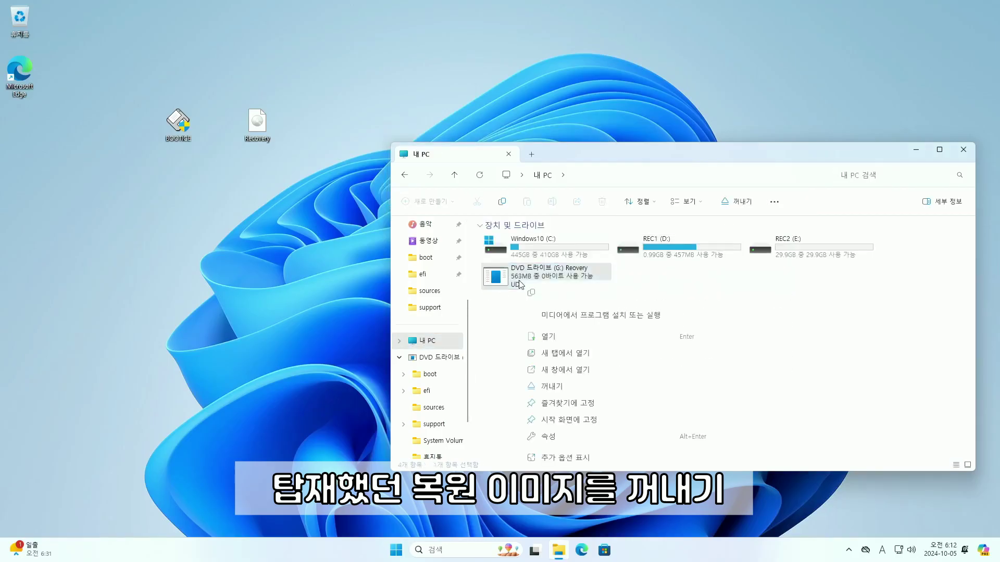
{"action": "left_click", "coordinate": [559, 387]}
{"action": "key", "text": "alt+F4"}
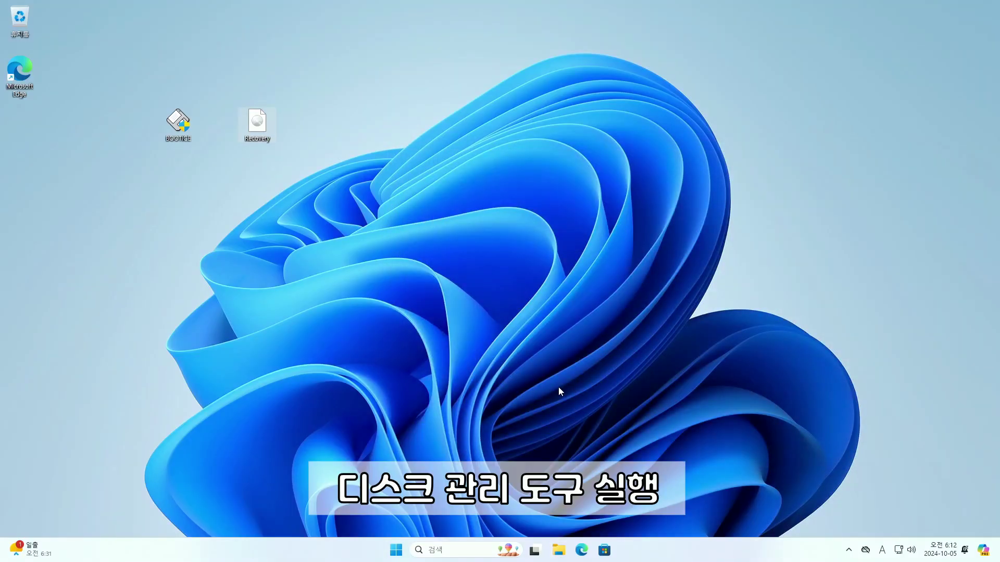
Launch BOOTICE from the desktop with administrator permission and open its UEFI boot entry editor
{"action": "double_click", "coordinate": [176, 129]}
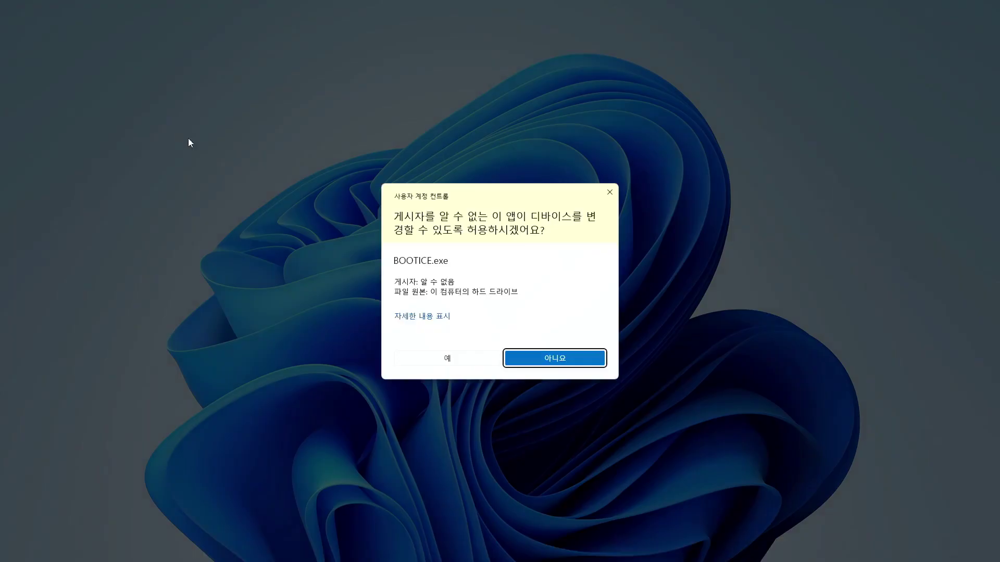
{"action": "left_click", "coordinate": [446, 358]}
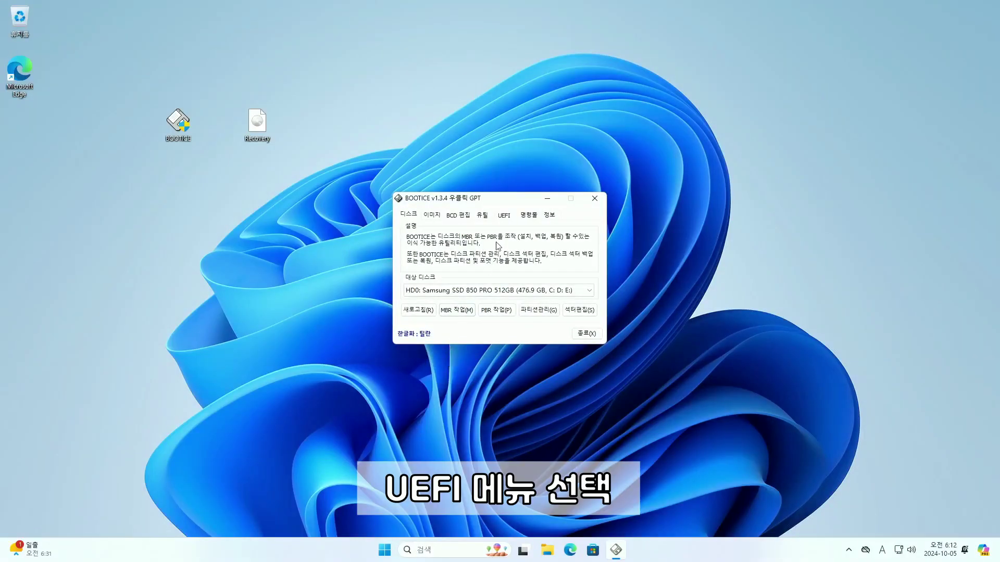
{"action": "left_click", "coordinate": [504, 216]}
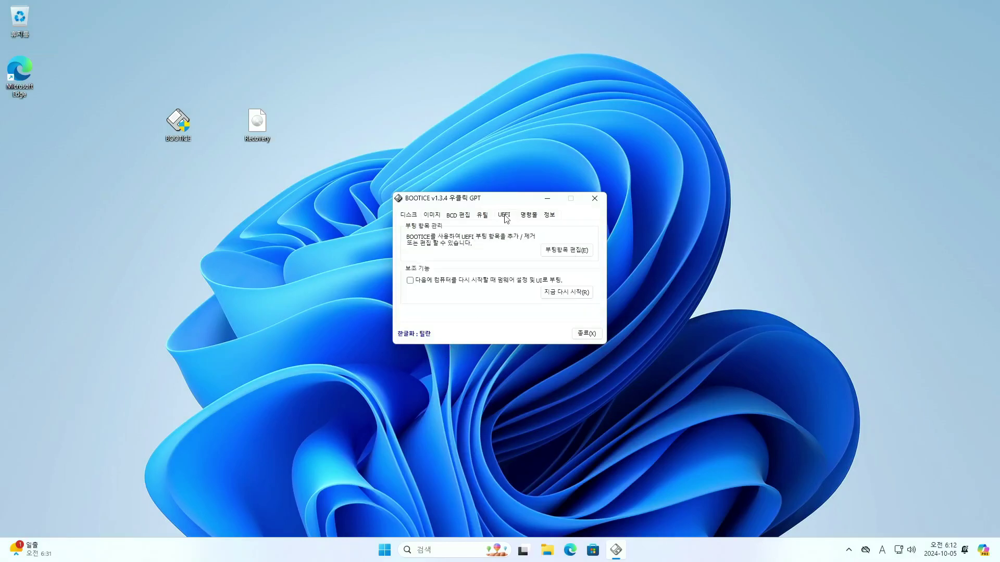
{"action": "left_click", "coordinate": [562, 252]}
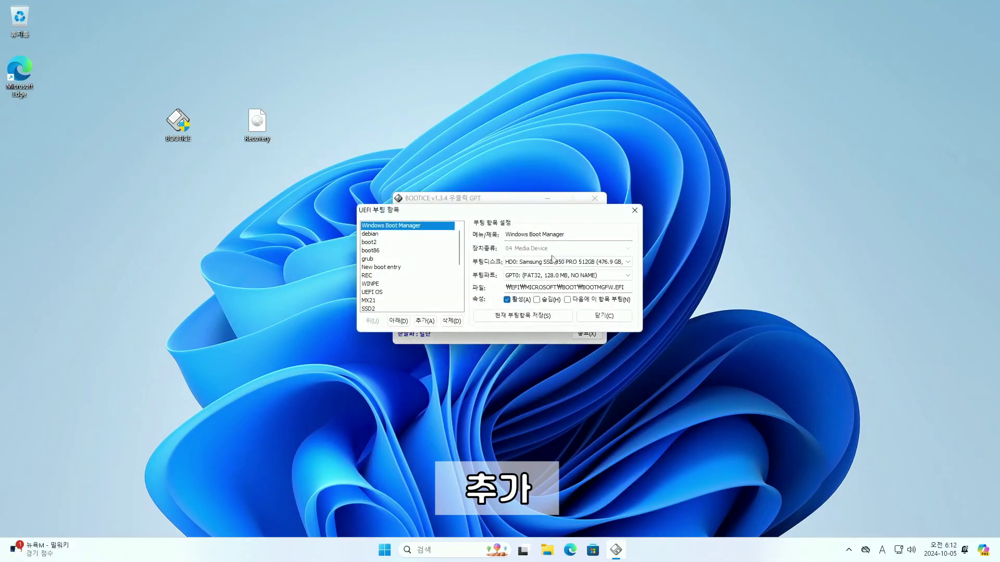
Add a new UEFI boot entry using bootx64.efi from the efi\boot folder on REC1 (D:)
{"action": "left_click", "coordinate": [429, 322]}
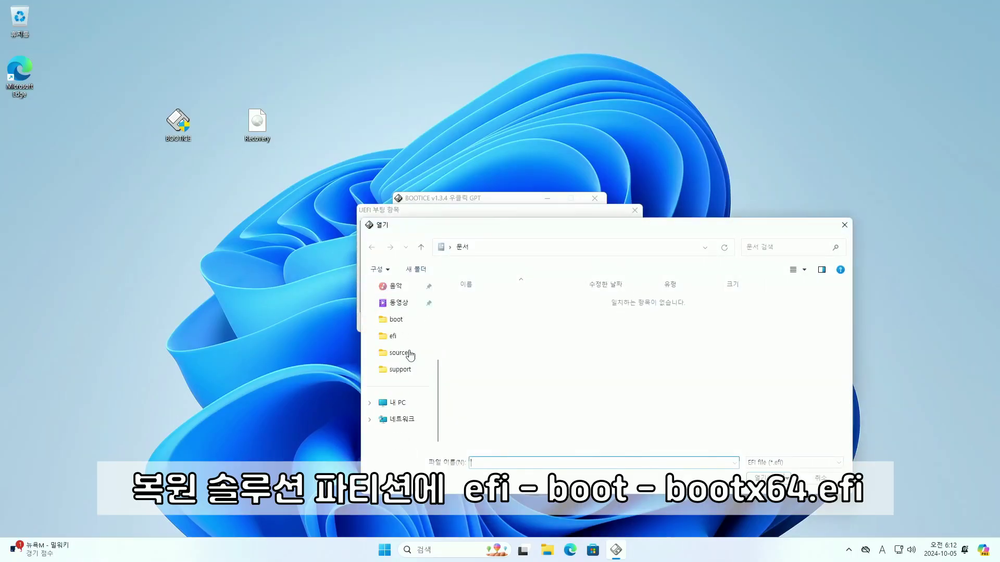
{"action": "left_click", "coordinate": [399, 403]}
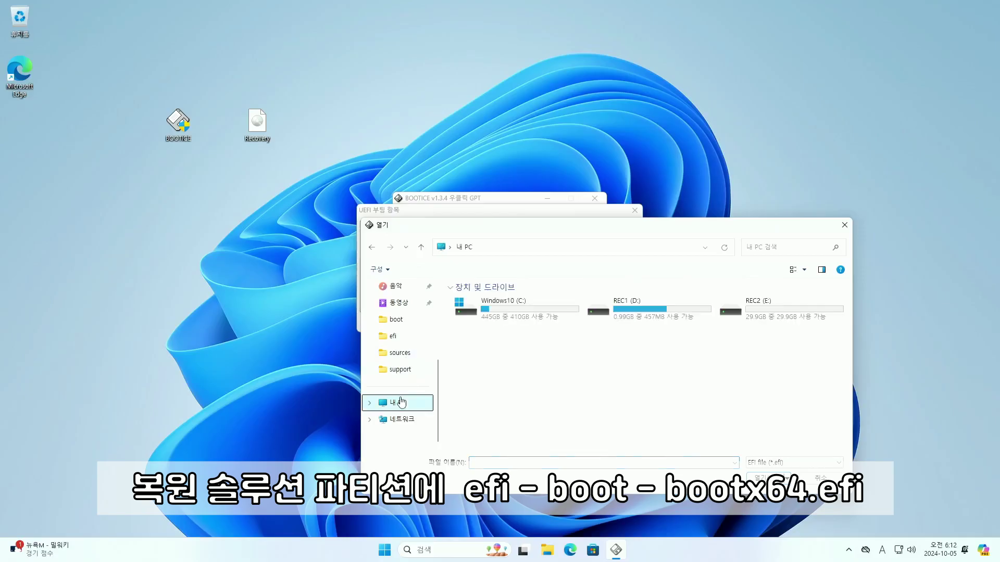
{"action": "double_click", "coordinate": [626, 315]}
{"action": "double_click", "coordinate": [478, 317]}
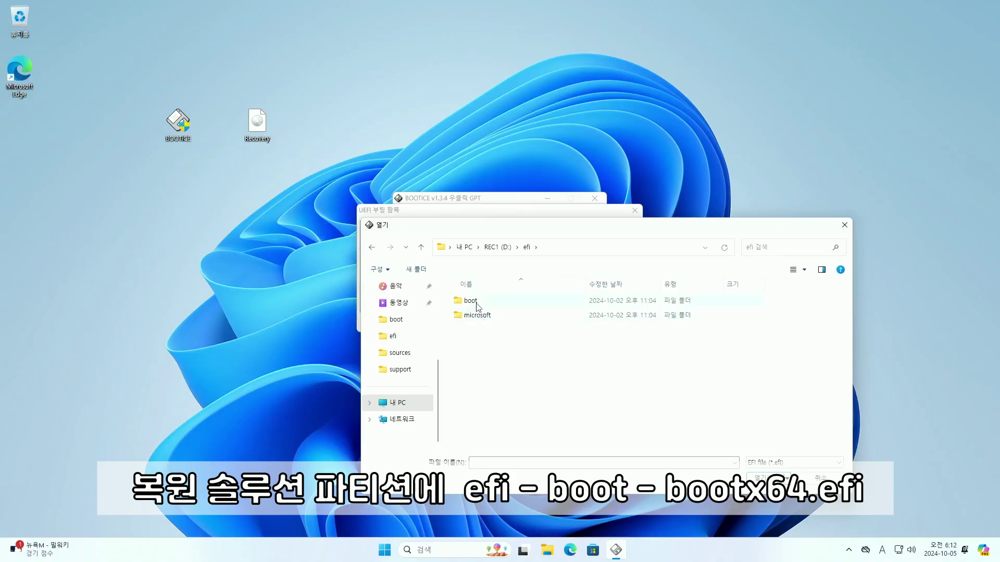
{"action": "double_click", "coordinate": [478, 304]}
{"action": "left_click", "coordinate": [481, 302]}
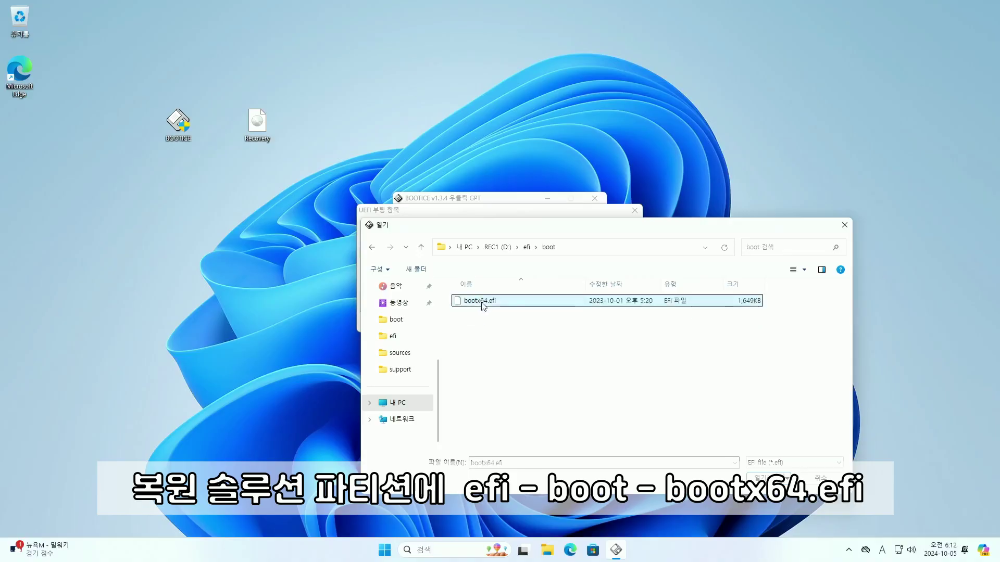
{"action": "left_click", "coordinate": [763, 479]}
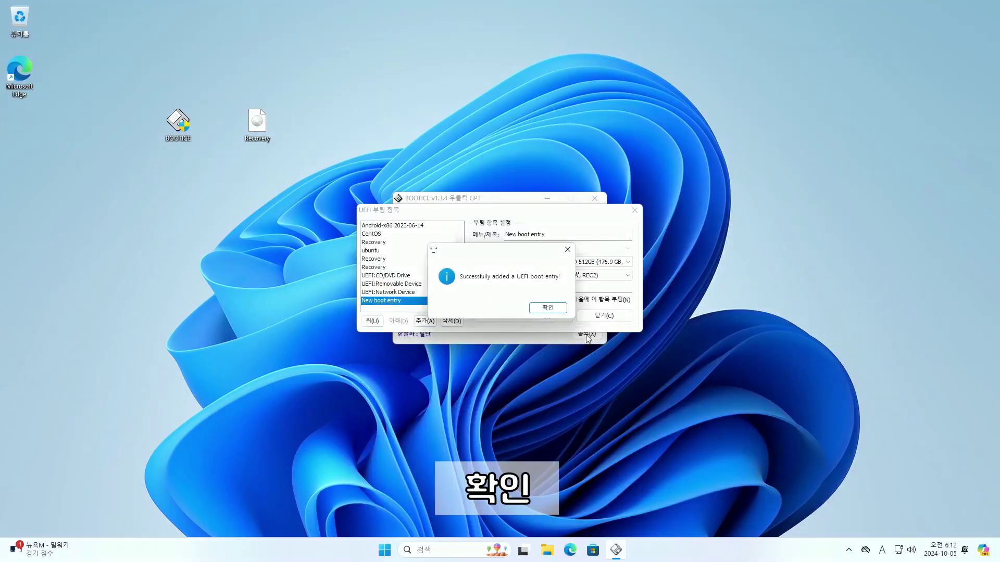
{"action": "left_click", "coordinate": [552, 307]}
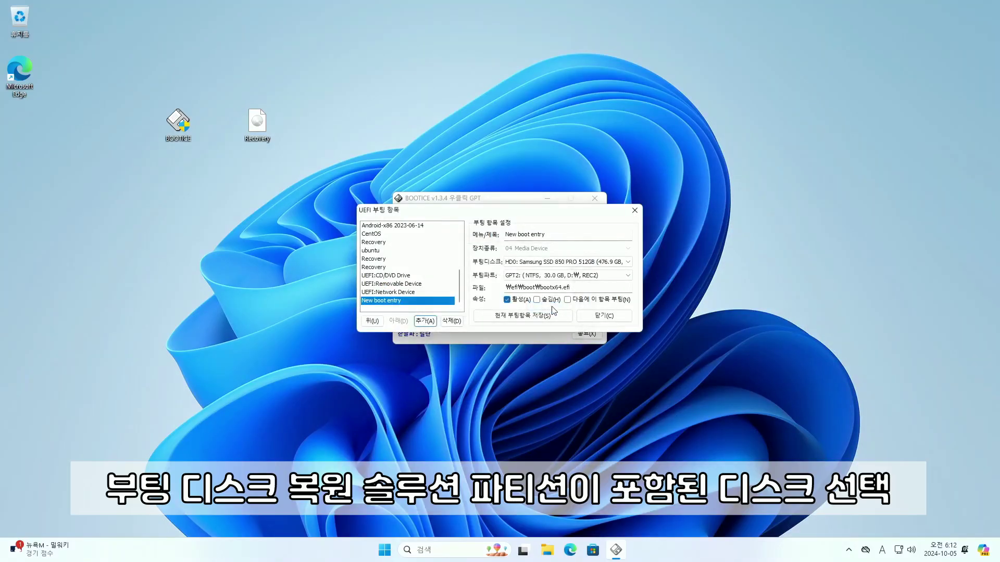
Keep HD0: Samsung SSD 850 PRO as the new entry's boot disk and set its boot partition to GPT3 (FAT32, 1.0 GB, REC1)
{"action": "left_click", "coordinate": [612, 262]}
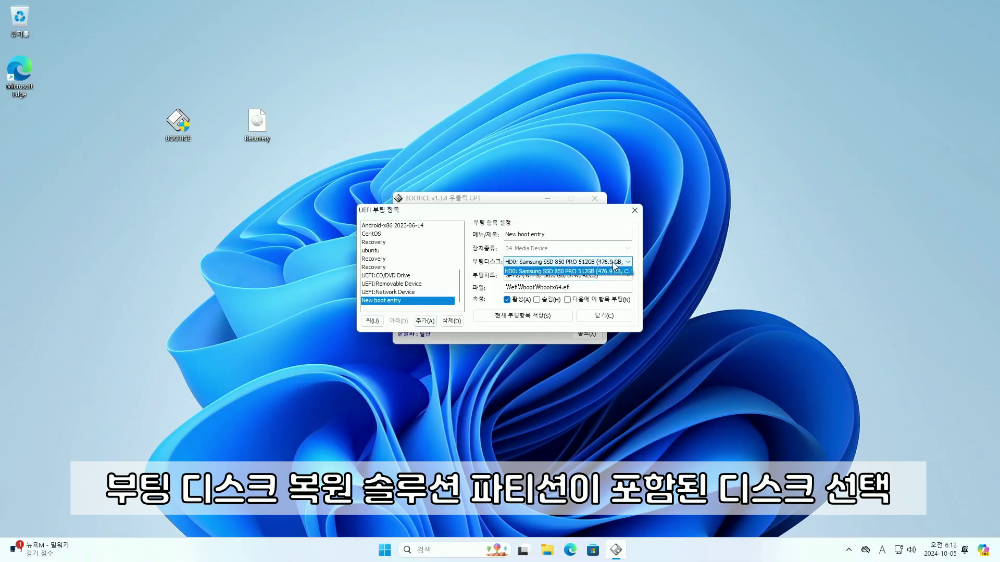
{"action": "left_click", "coordinate": [612, 261]}
{"action": "left_click", "coordinate": [614, 275]}
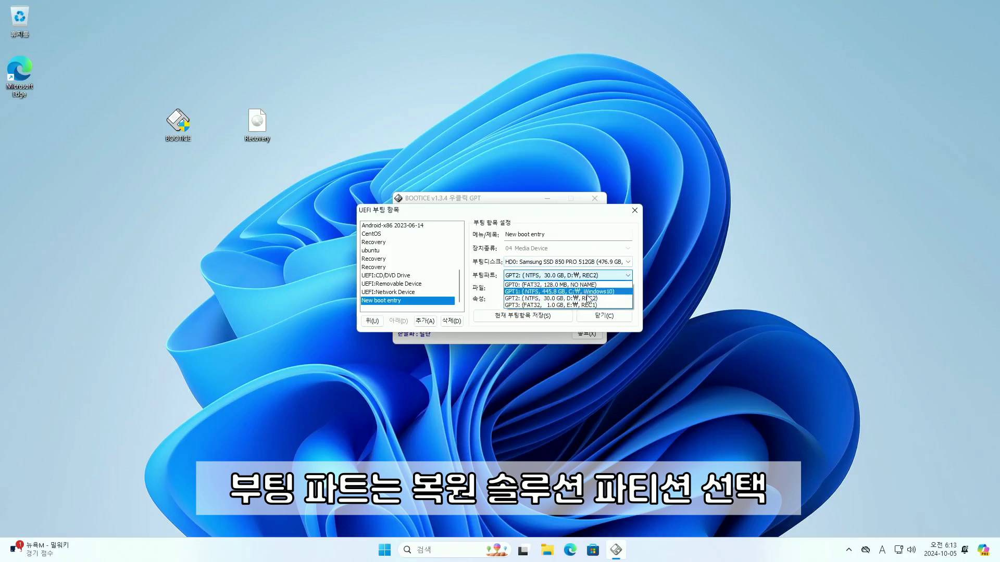
{"action": "left_click", "coordinate": [570, 305]}
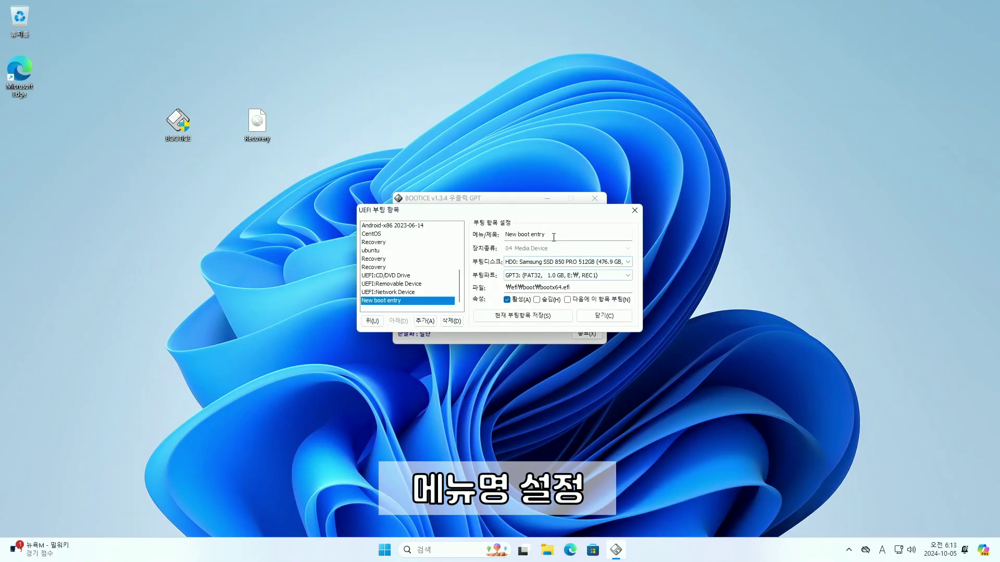
Name the new boot entry "Recvoery", save it and close the boot entry editor
{"action": "left_click_drag", "start_coordinate": [552, 234], "coordinate": [504, 234]}
{"action": "type", "text": "Recvoery"}
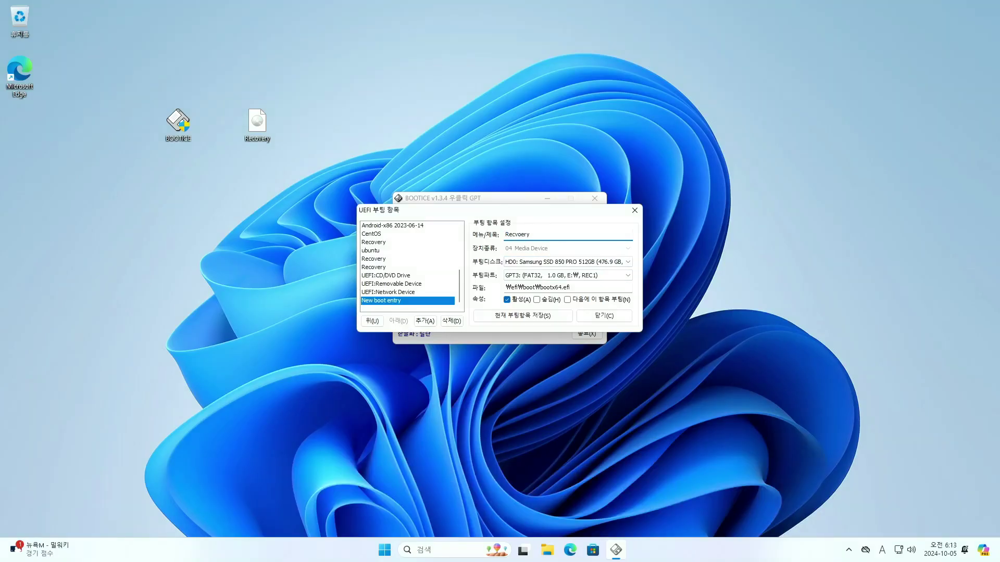
{"action": "left_click", "coordinate": [503, 316]}
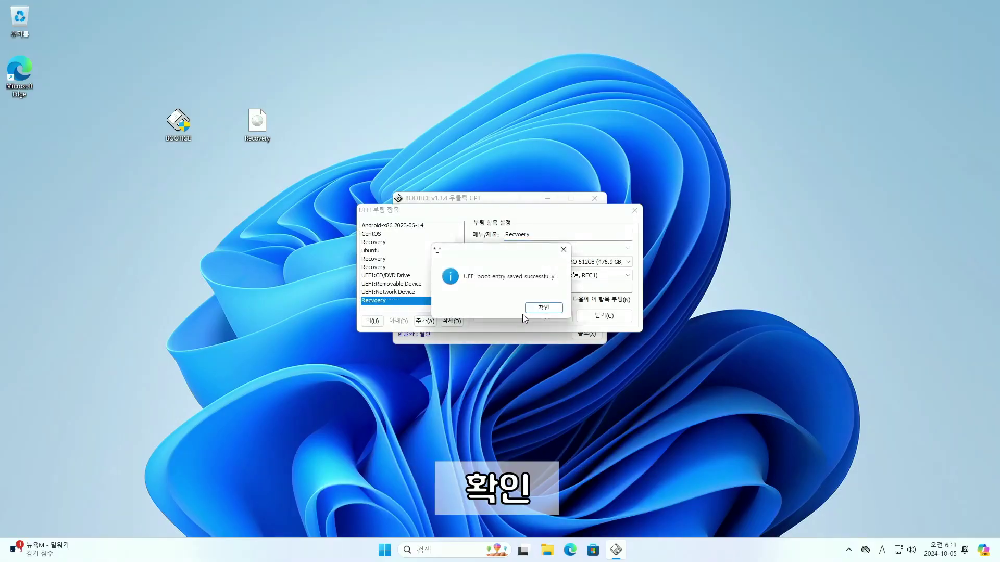
{"action": "left_click", "coordinate": [544, 308]}
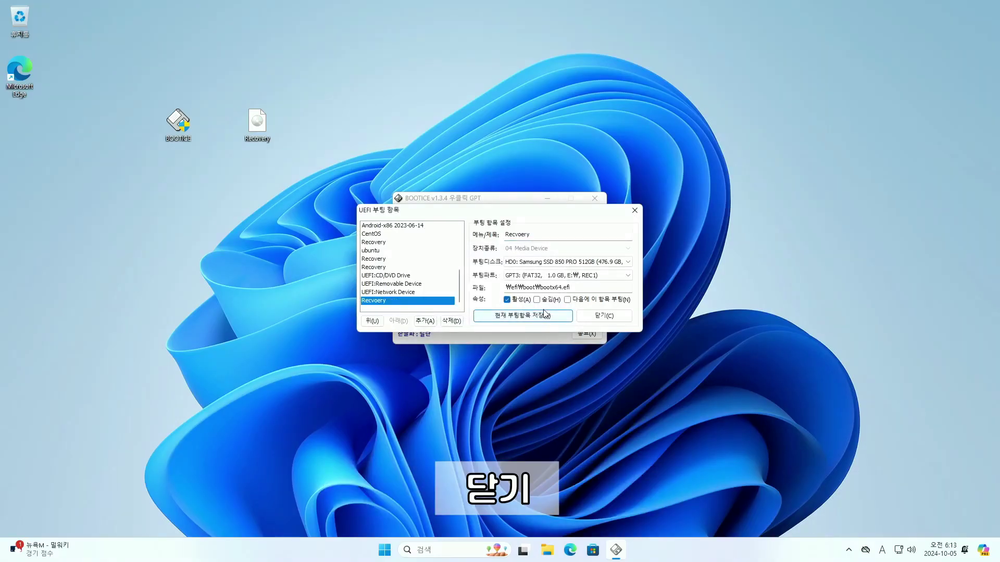
{"action": "left_click", "coordinate": [588, 317]}
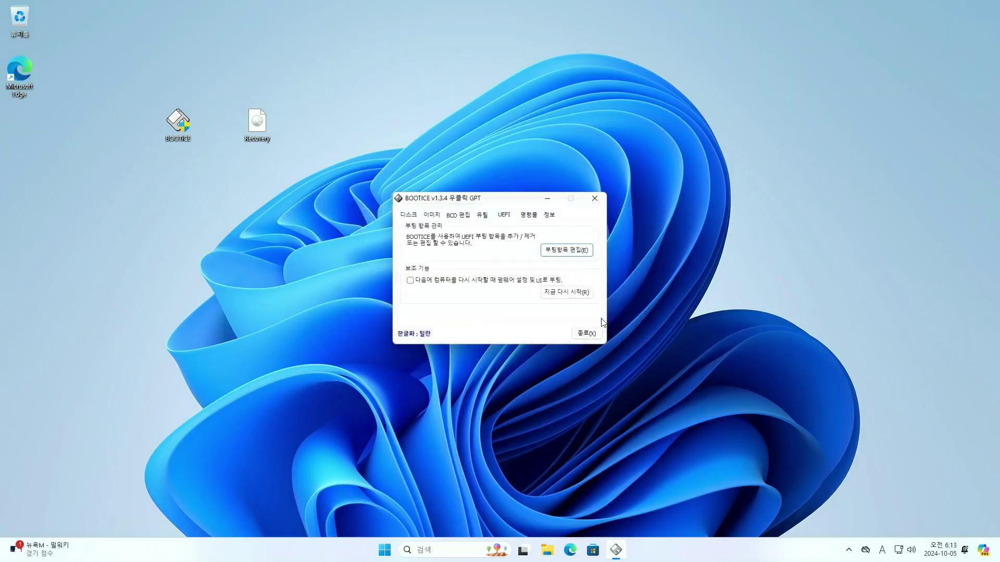
Open partition management for the target disk HD0: Samsung SSD 850 PRO 512GB
{"action": "left_click", "coordinate": [414, 216]}
{"action": "left_click", "coordinate": [529, 291]}
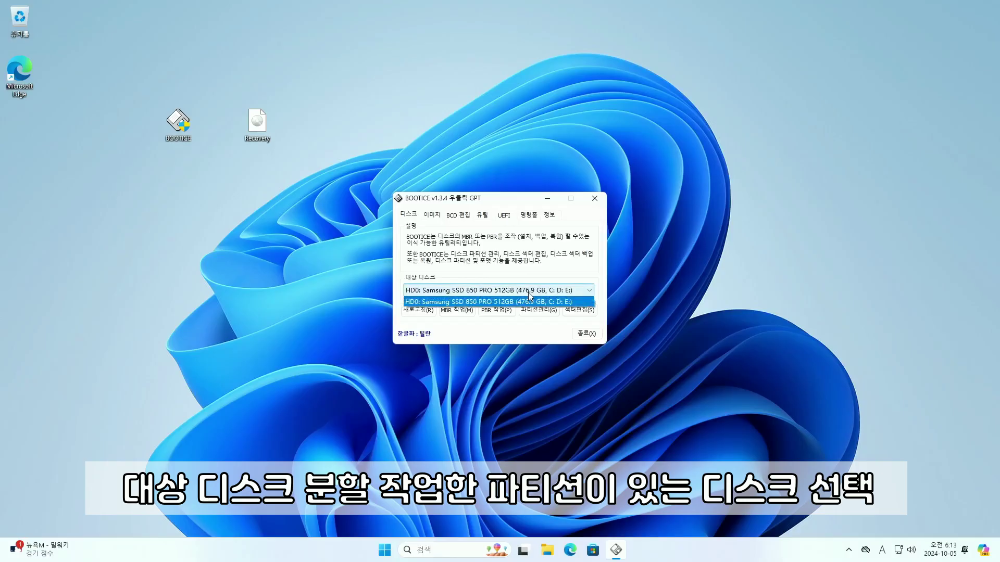
{"action": "left_click", "coordinate": [528, 292]}
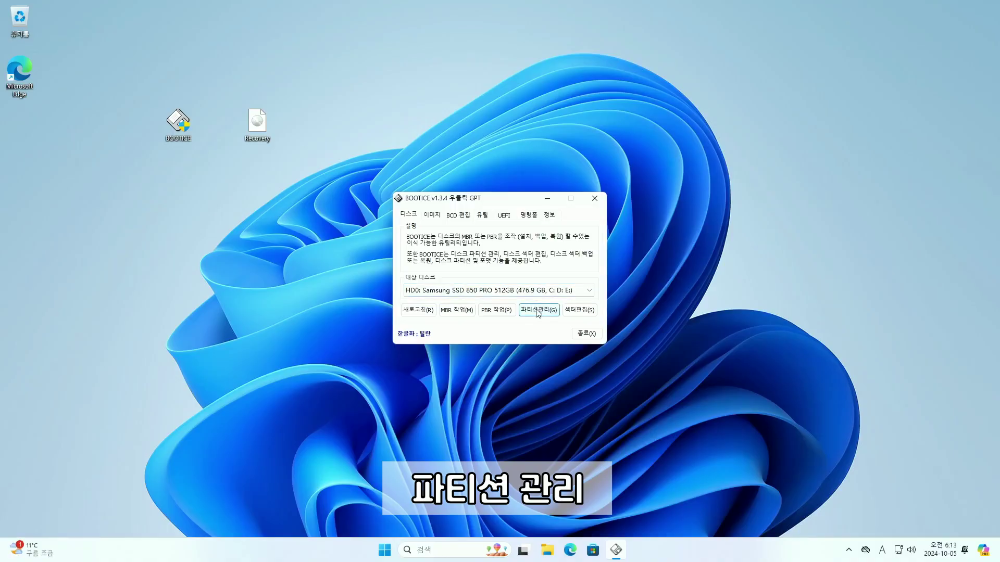
{"action": "left_click", "coordinate": [538, 310]}
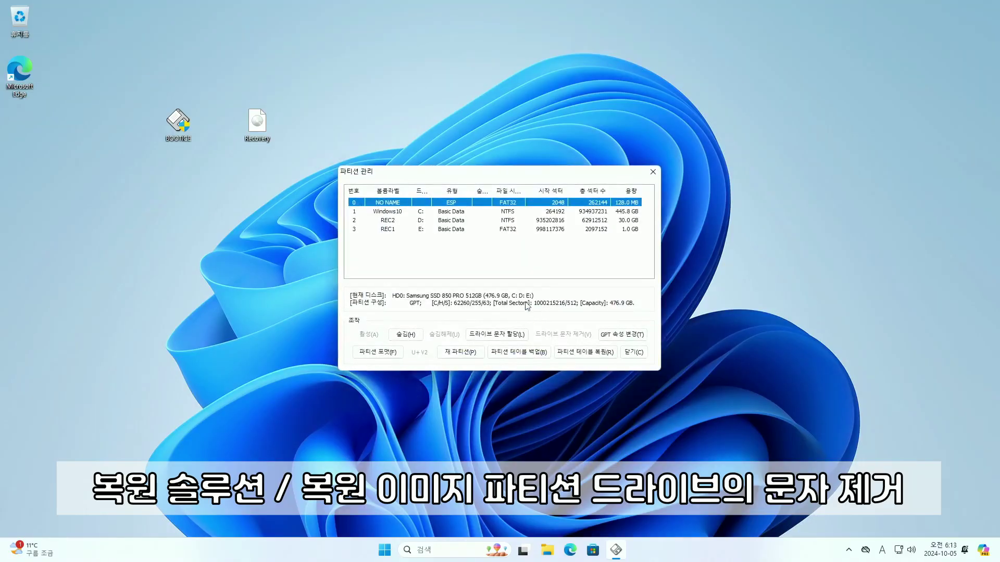
Remove the drive letters from the REC2 and REC1 partitions and exit BOOTICE
{"action": "left_click", "coordinate": [400, 220]}
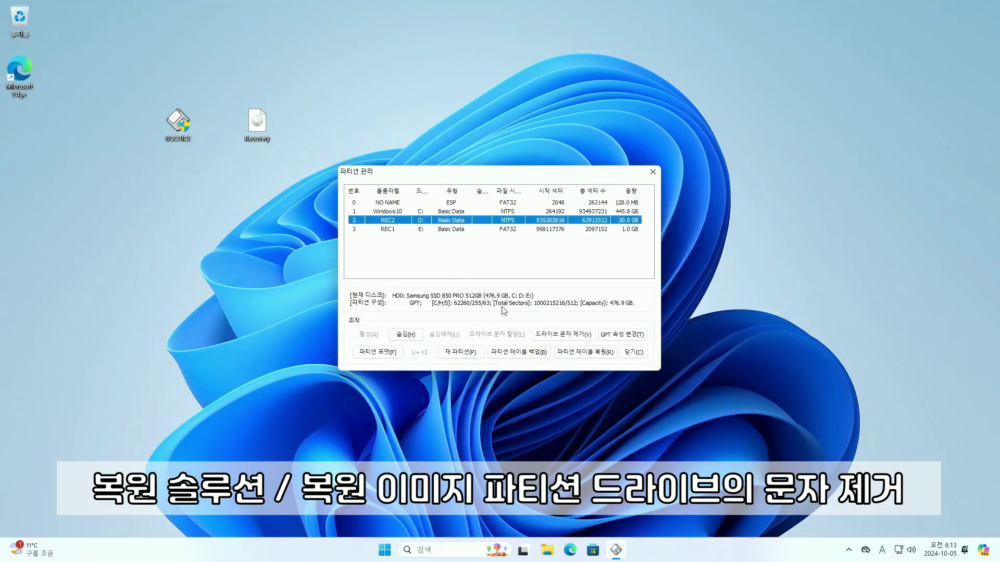
{"action": "left_click", "coordinate": [561, 339]}
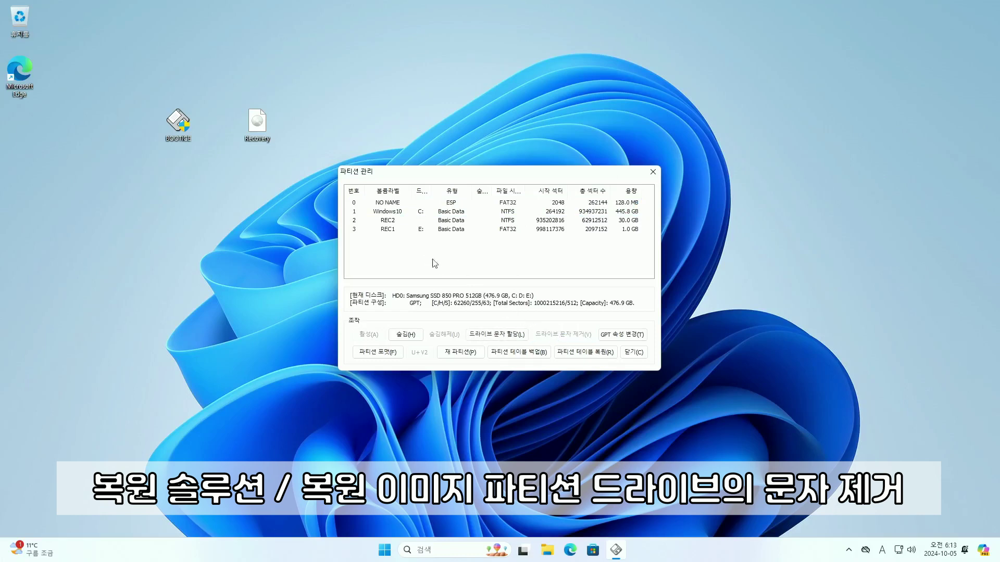
{"action": "left_click", "coordinate": [393, 230]}
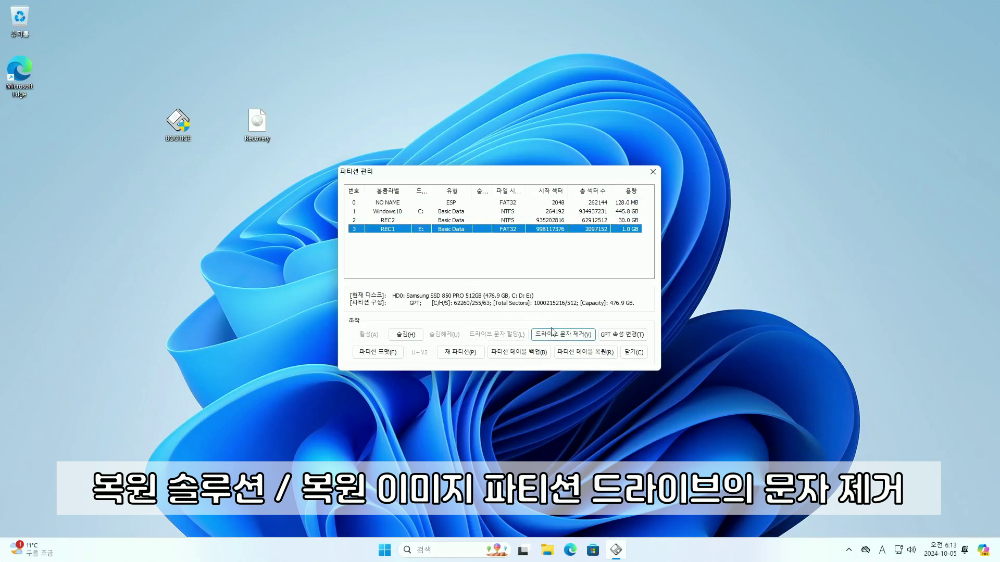
{"action": "left_click", "coordinate": [565, 337]}
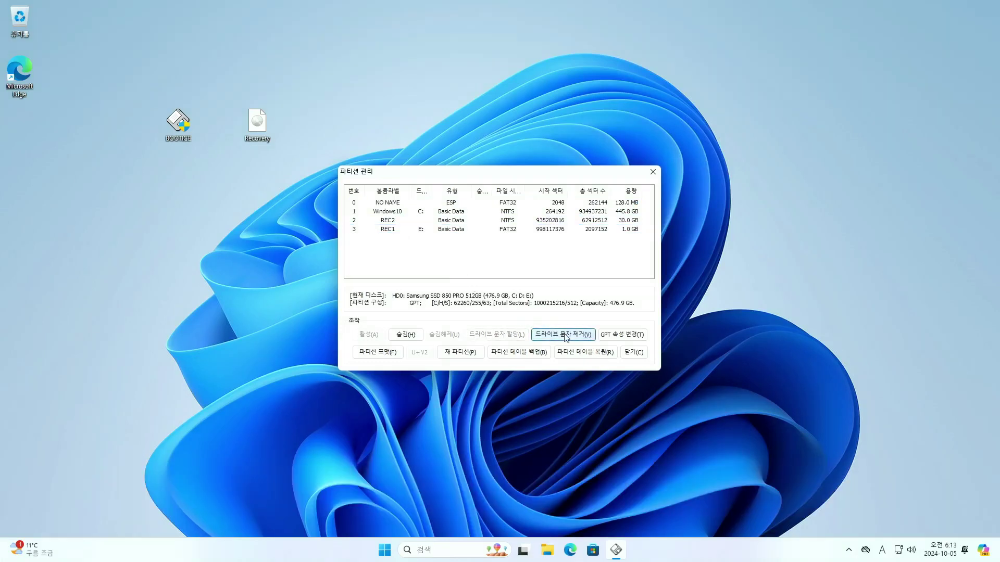
{"action": "left_click", "coordinate": [630, 351]}
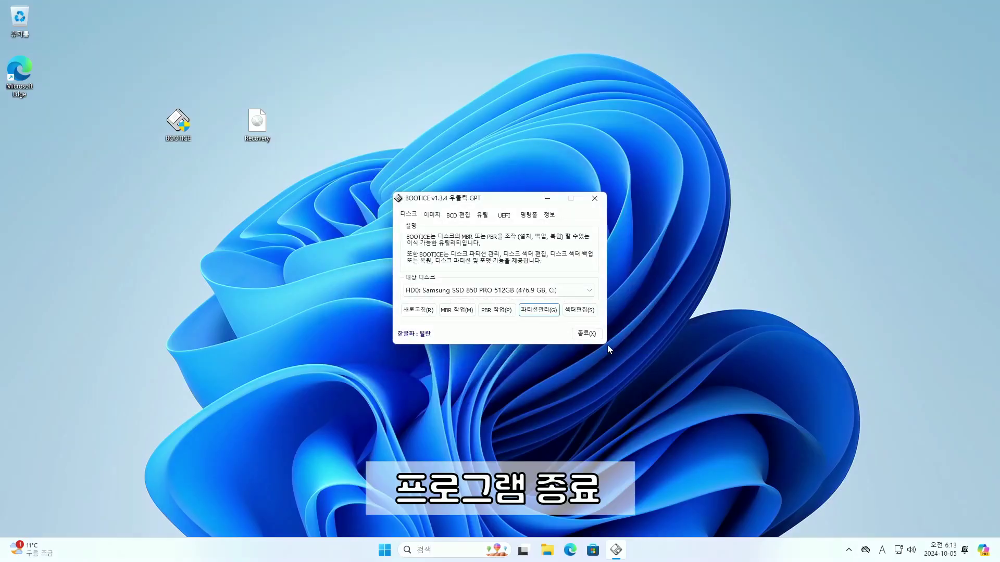
{"action": "left_click", "coordinate": [594, 336]}
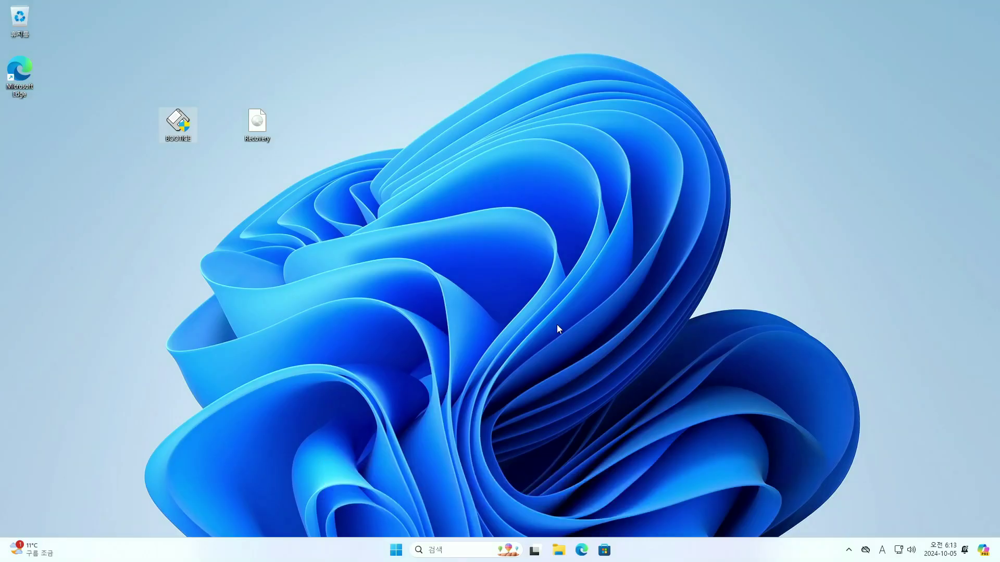
Permanently delete the BOOTICE and Recovery files from the desktop
{"action": "left_click_drag", "start_coordinate": [317, 205], "coordinate": [155, 120]}
{"action": "key", "text": "shift+Delete"}
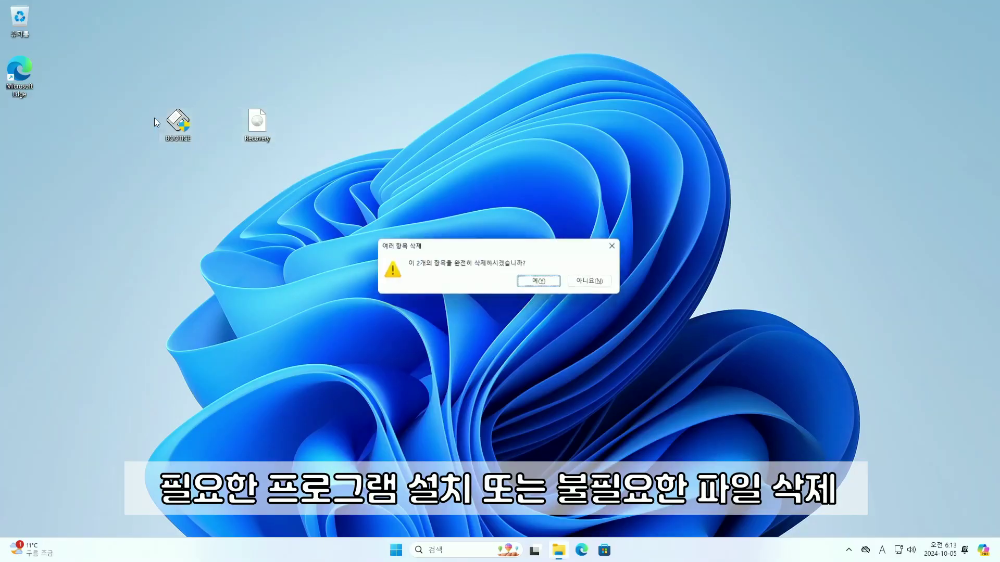
{"action": "key", "text": "Return"}
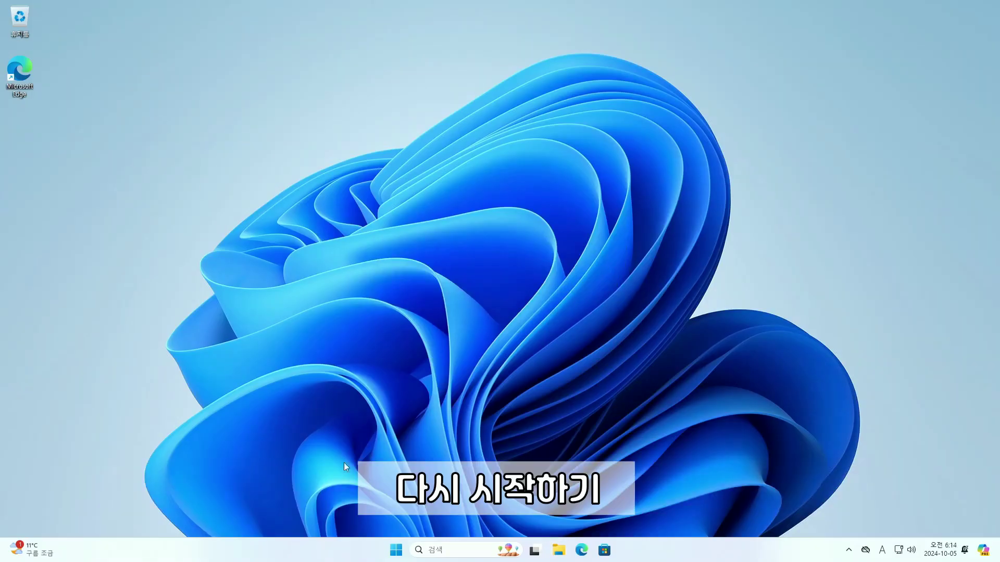
Restart the computer into the boot menu and boot from the Recvoery entry
{"action": "right_click", "coordinate": [395, 550]}
{"action": "mouse_move", "coordinate": [406, 504]}
{"action": "left_click", "coordinate": [464, 506]}
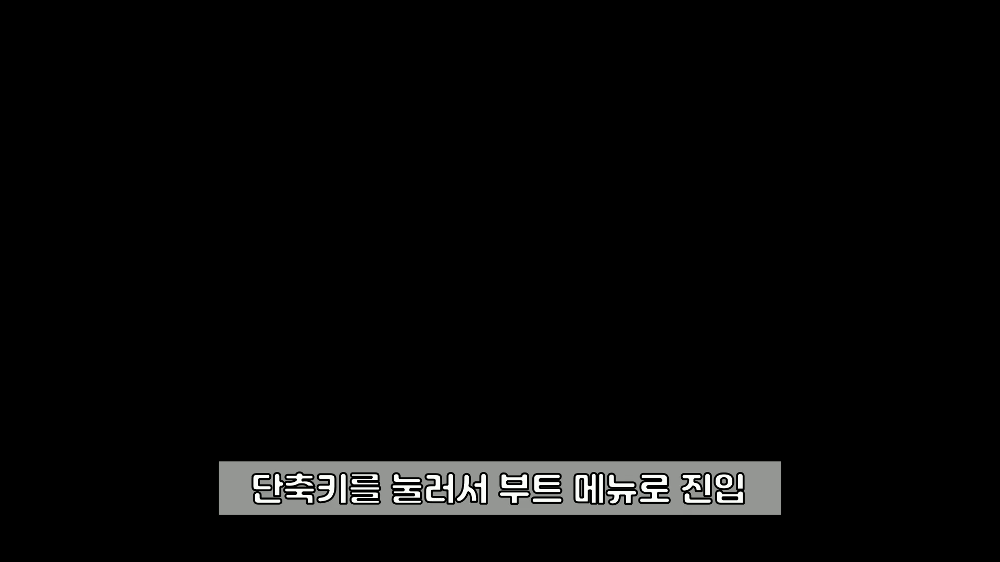
{"action": "key", "text": "F10"}
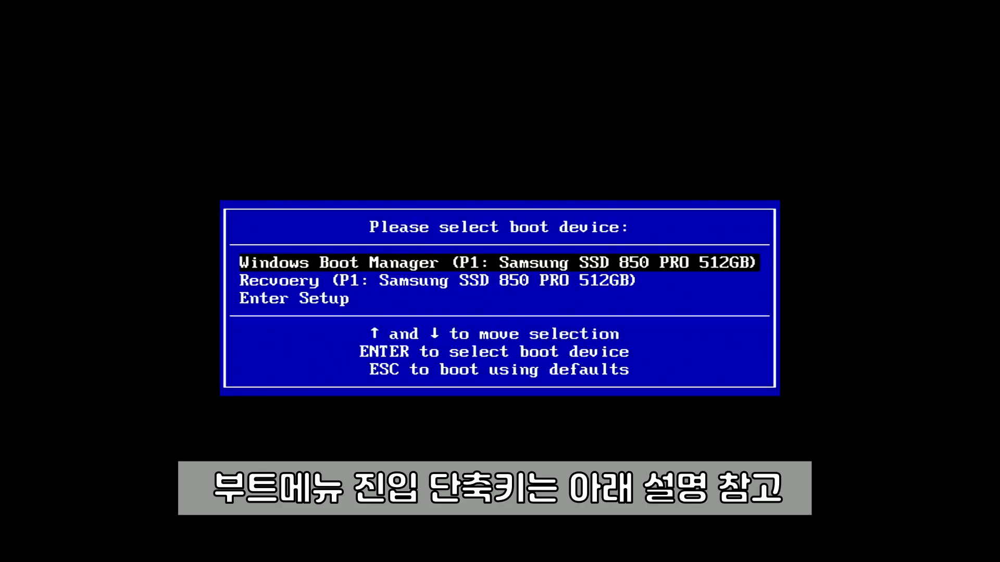
{"action": "key", "text": "Down"}
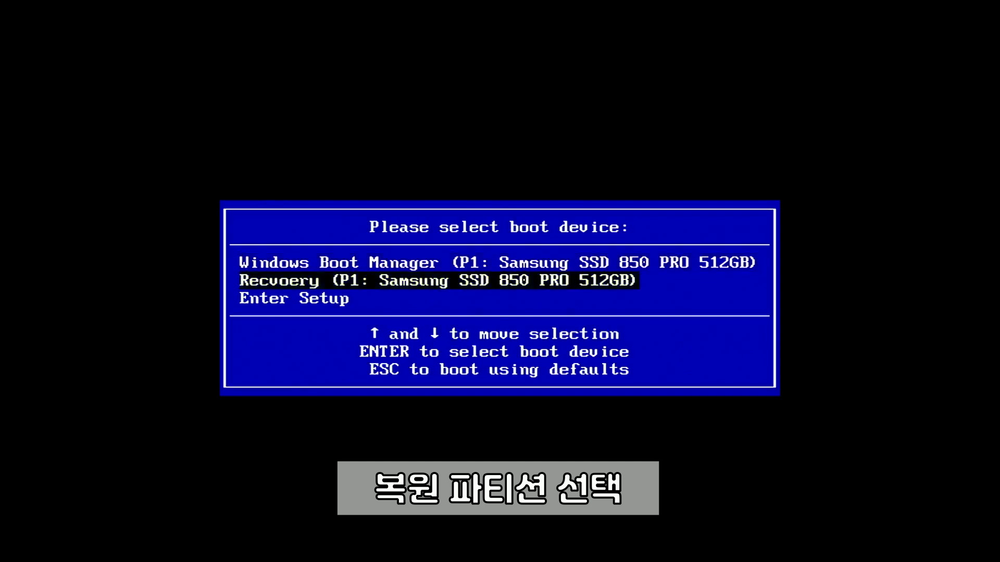
{"action": "key", "text": "Return"}
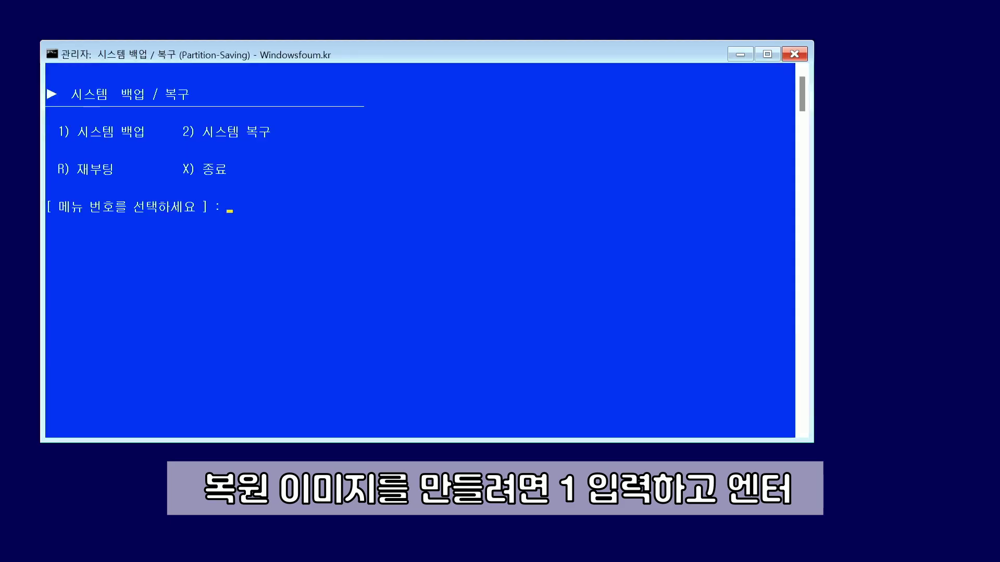
Back up the system on Windows drive C to the REC2 partition on drive D with compression level 1
{"action": "type", "text": "1"}
{"action": "key", "text": "Return"}
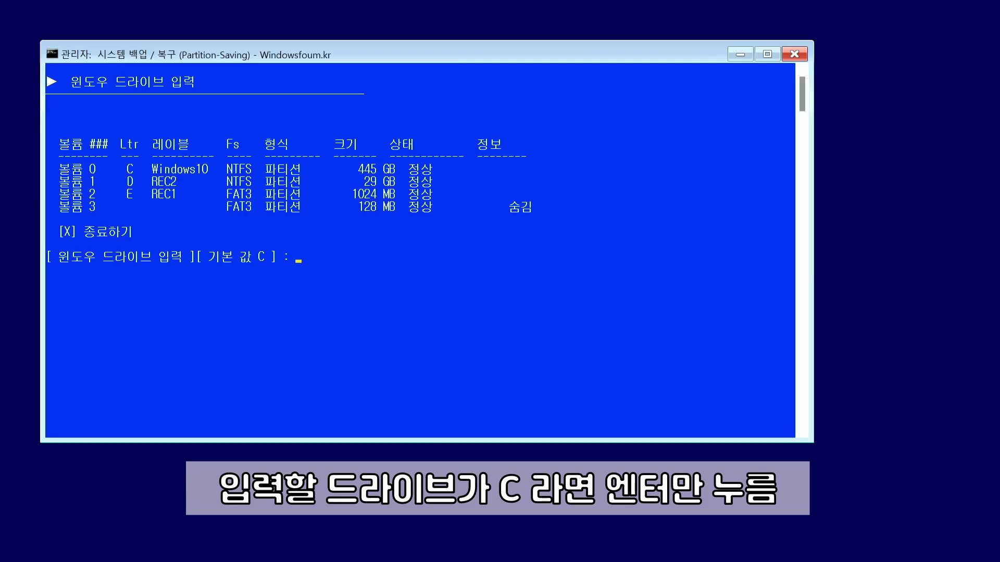
{"action": "key", "text": "Return"}
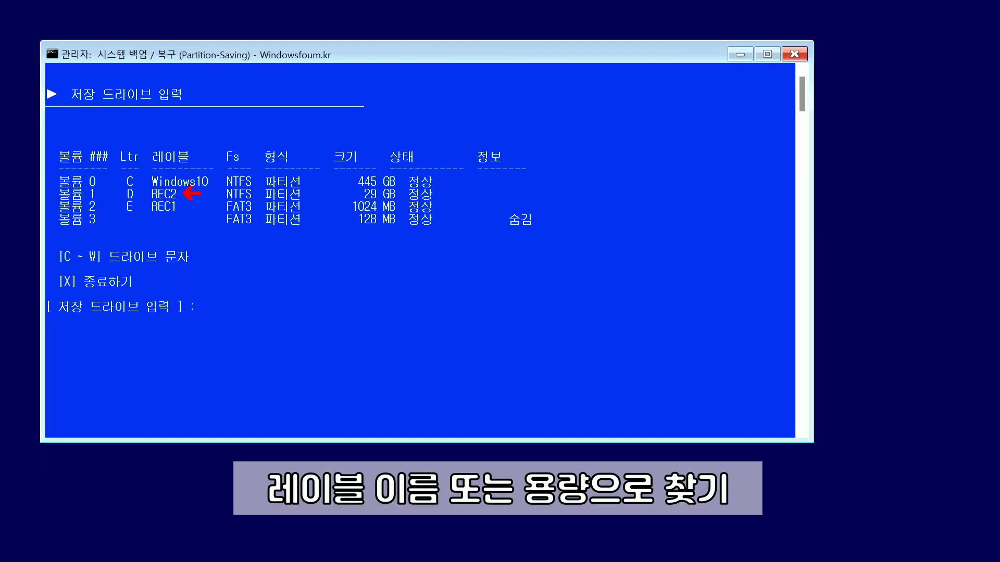
{"action": "type", "text": "d"}
{"action": "key", "text": "Return"}
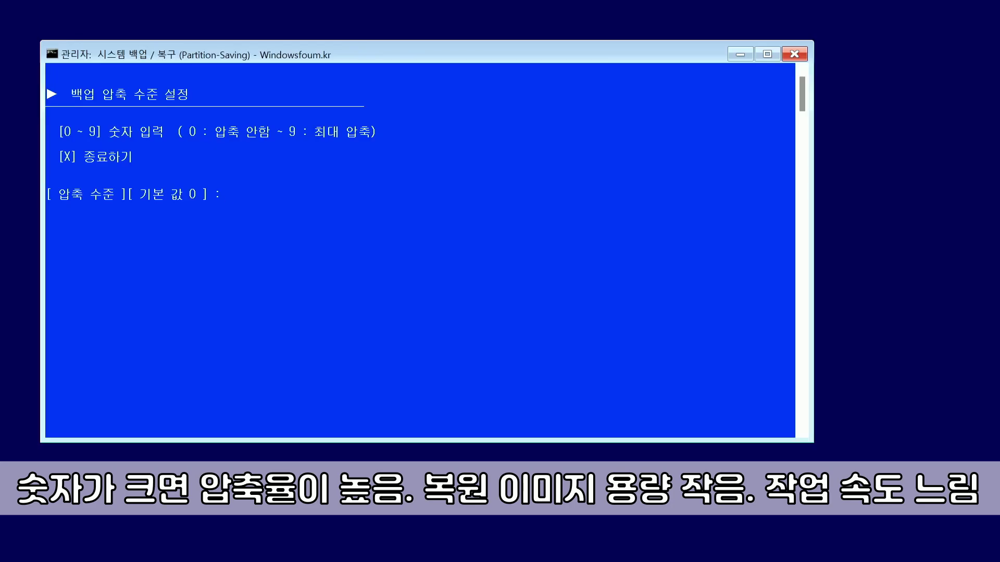
{"action": "type", "text": "1"}
{"action": "key", "text": "Return"}
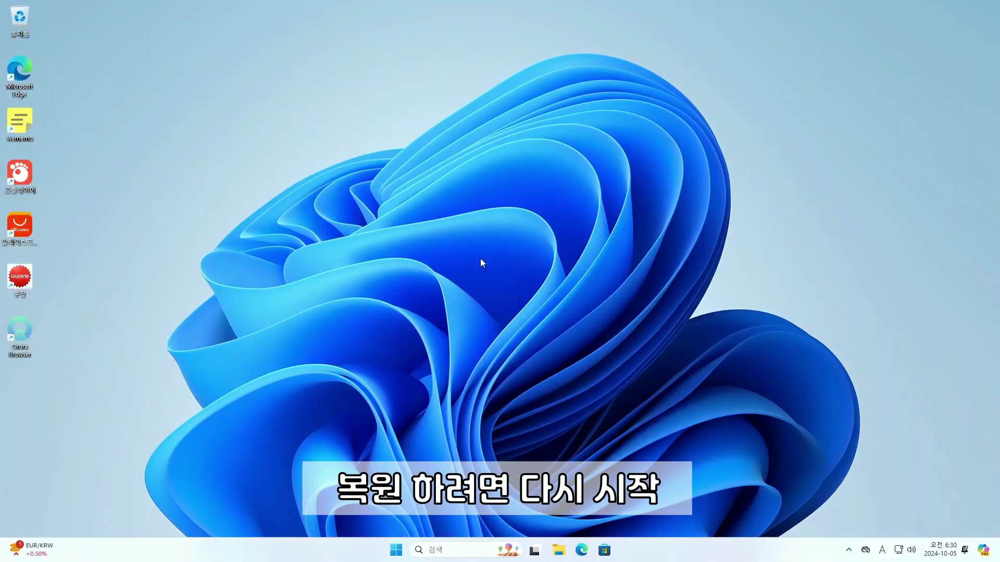
Restart Windows into the boot device menu and boot the Recvoery entry on the Samsung SSD 850 PRO 512GB
{"action": "right_click", "coordinate": [396, 550]}
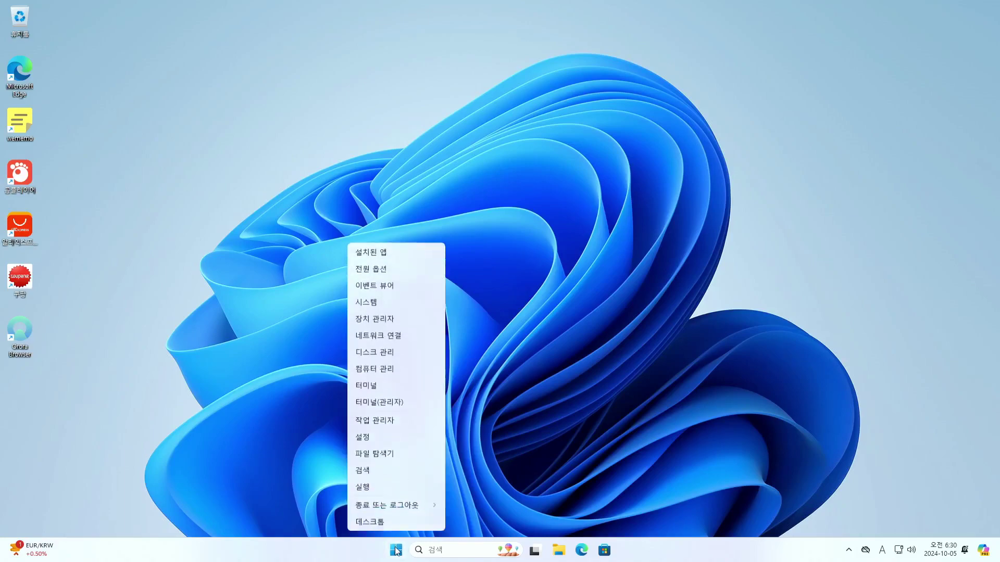
{"action": "mouse_move", "coordinate": [411, 508]}
{"action": "left_click", "coordinate": [460, 505]}
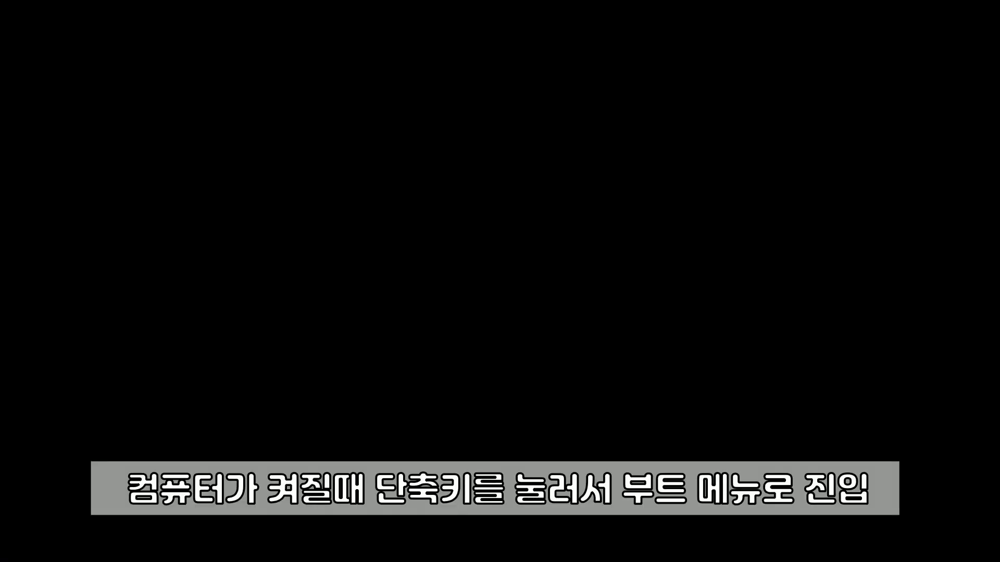
{"action": "key", "text": "F10"}
{"action": "key", "text": "Down"}
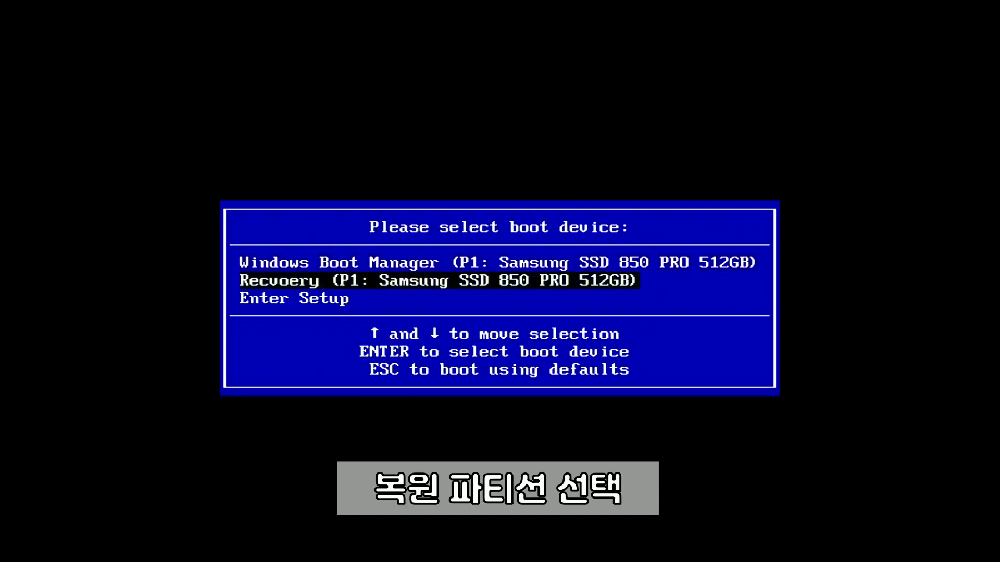
{"action": "key", "text": "Return"}
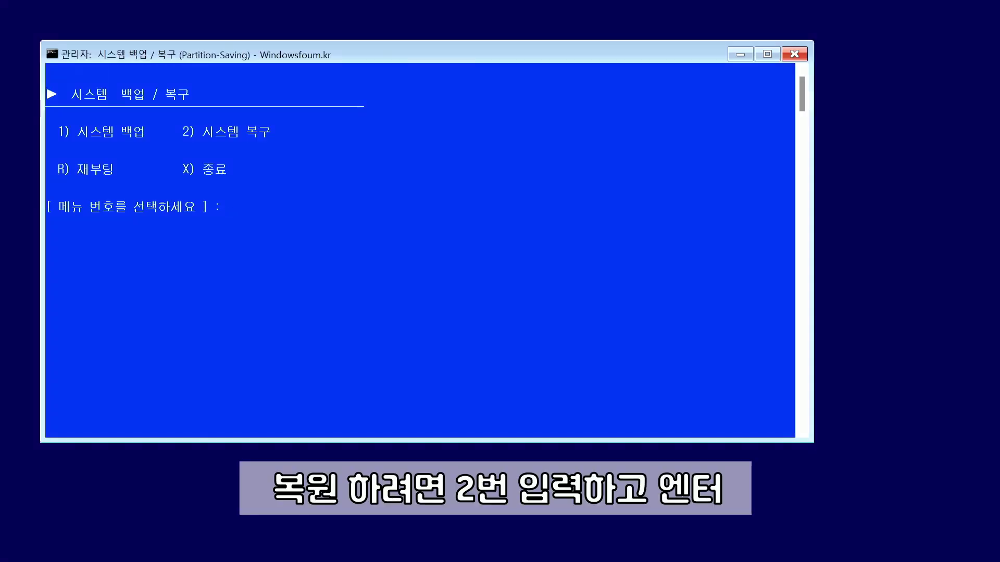
Start a system restore (시스템 복구) onto the default Windows drive C and proceed with it
{"action": "type", "text": "2"}
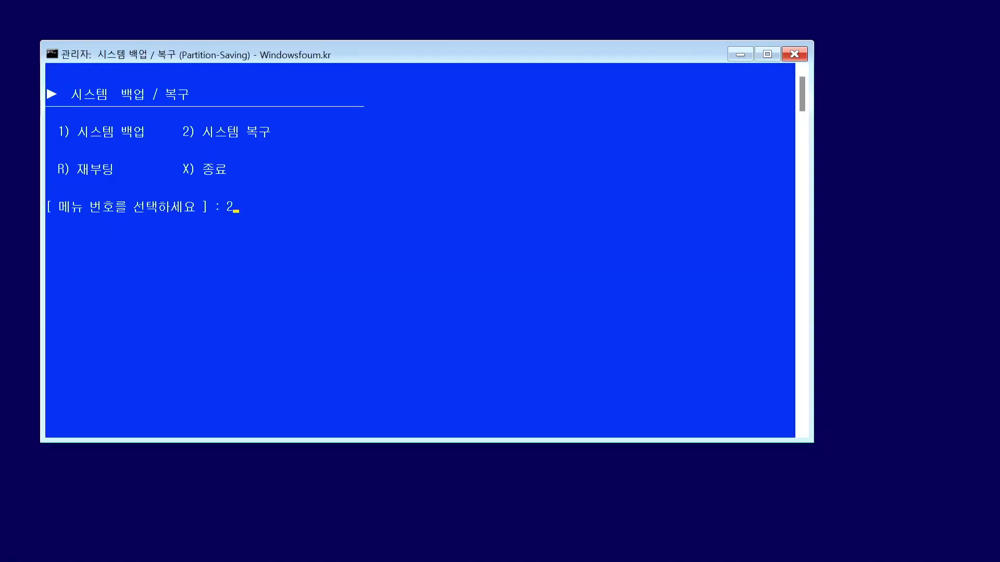
{"action": "key", "text": "Return"}
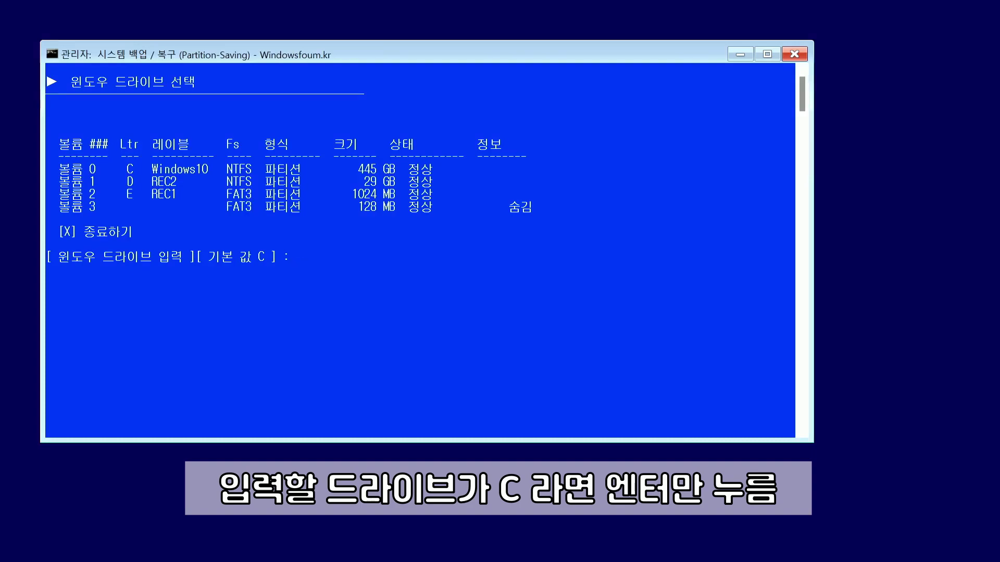
{"action": "key", "text": "Return"}
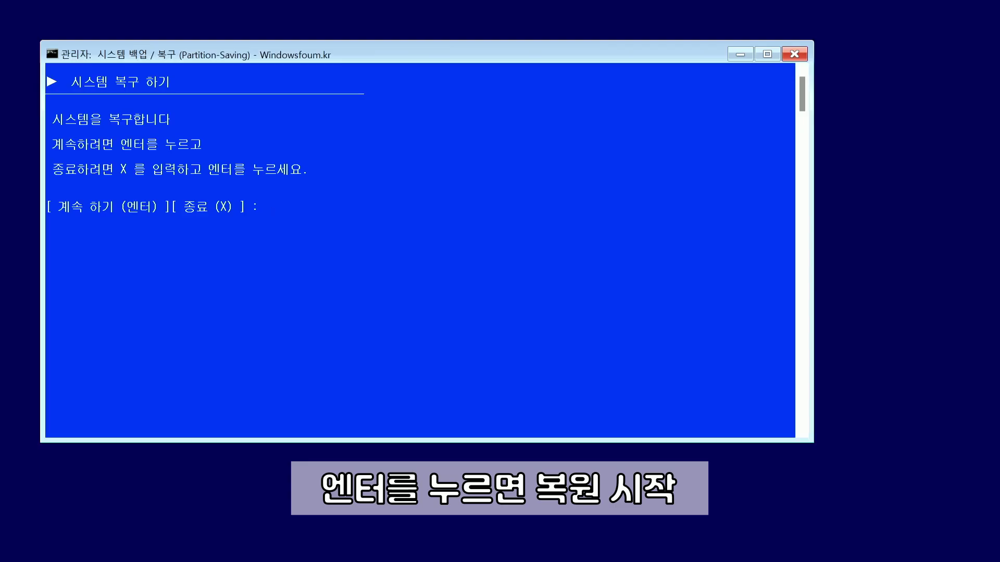
{"action": "key", "text": "Return"}
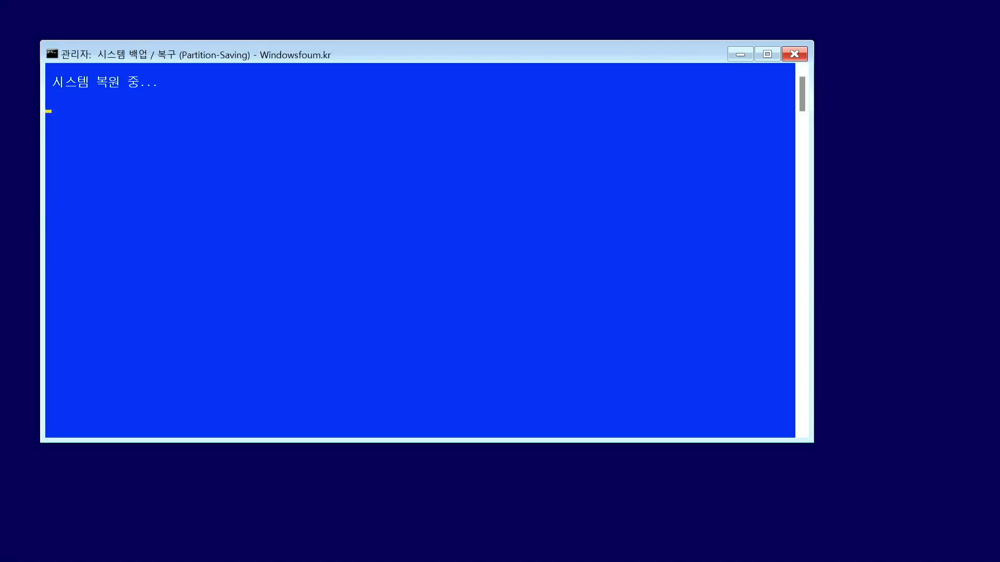